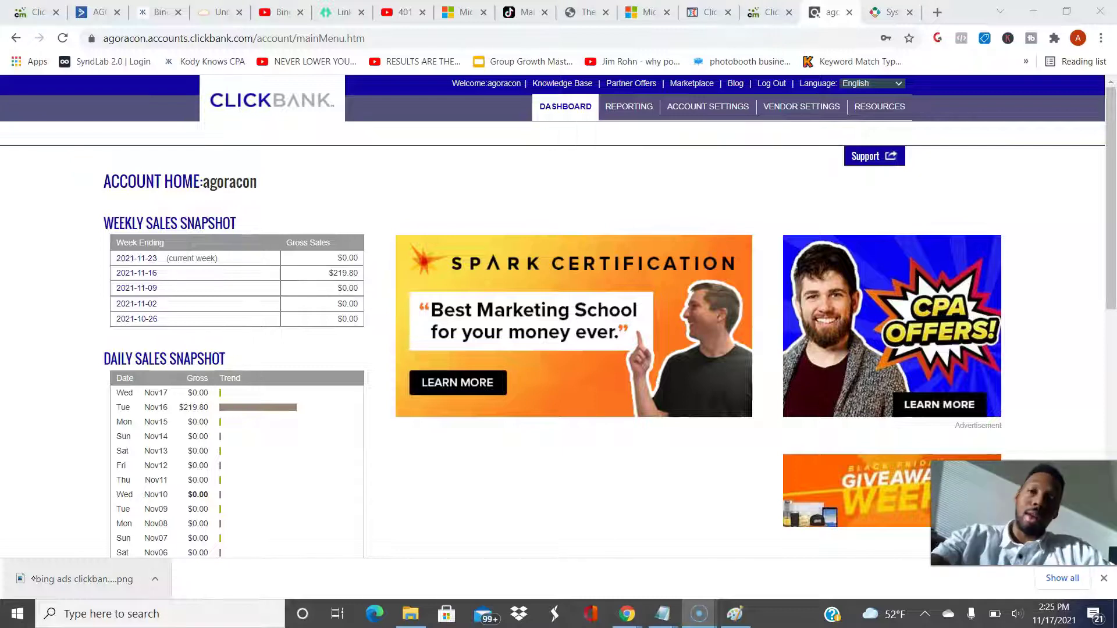
# Switch to ClickMagick and look over the Tracking Links list
pyautogui.hotkey('ctrl', 'shift', 'Tab')
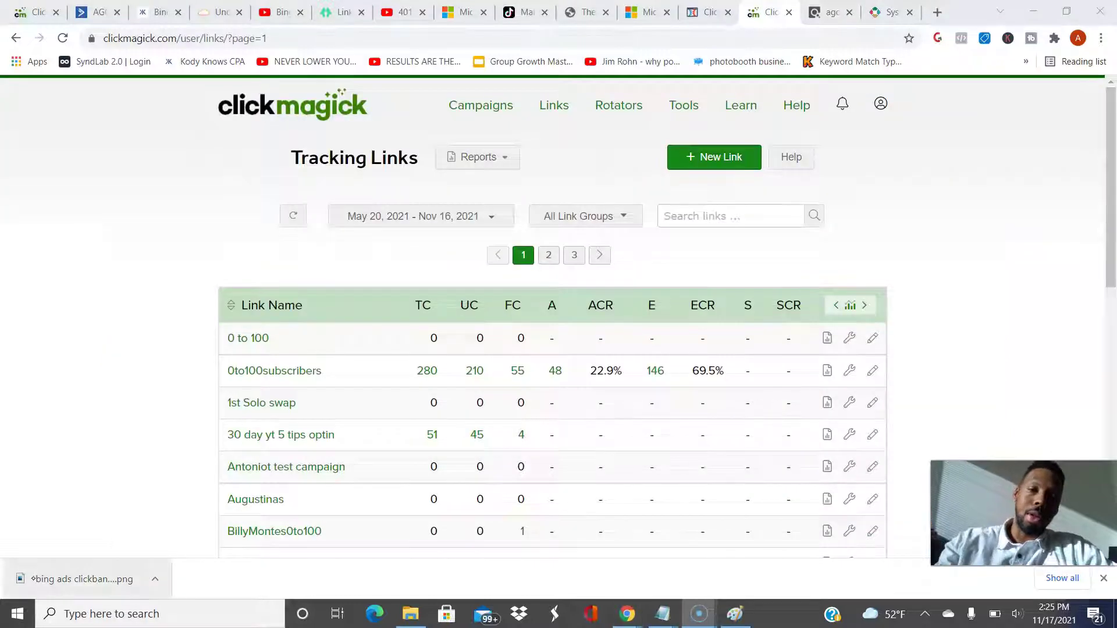
pyautogui.scroll(-2, 553, 349)
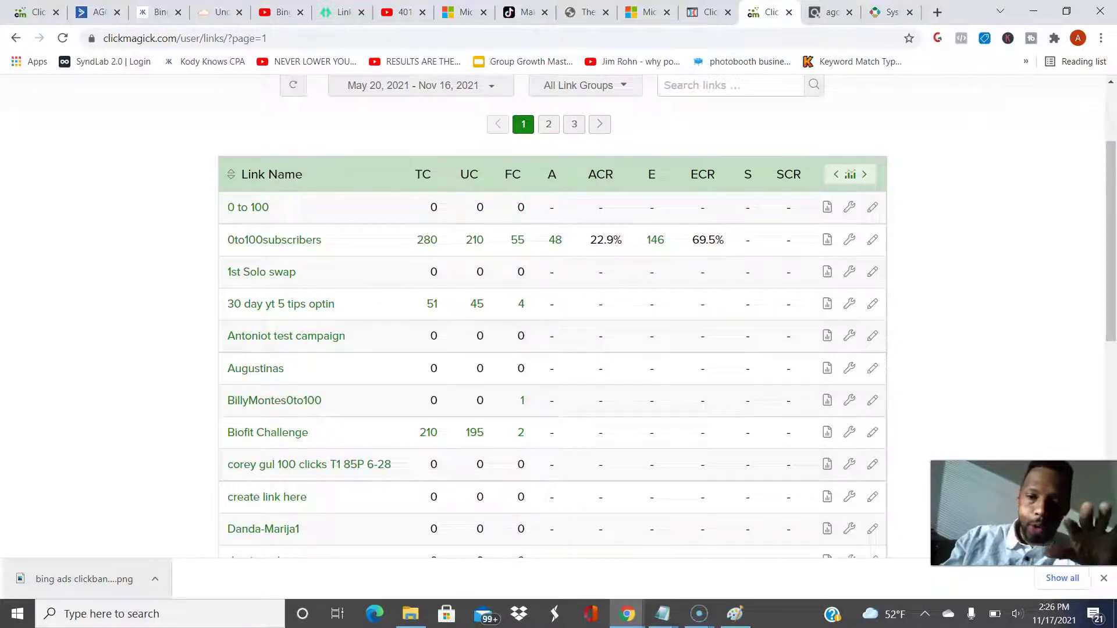
pyautogui.scroll(3, 558, 314)
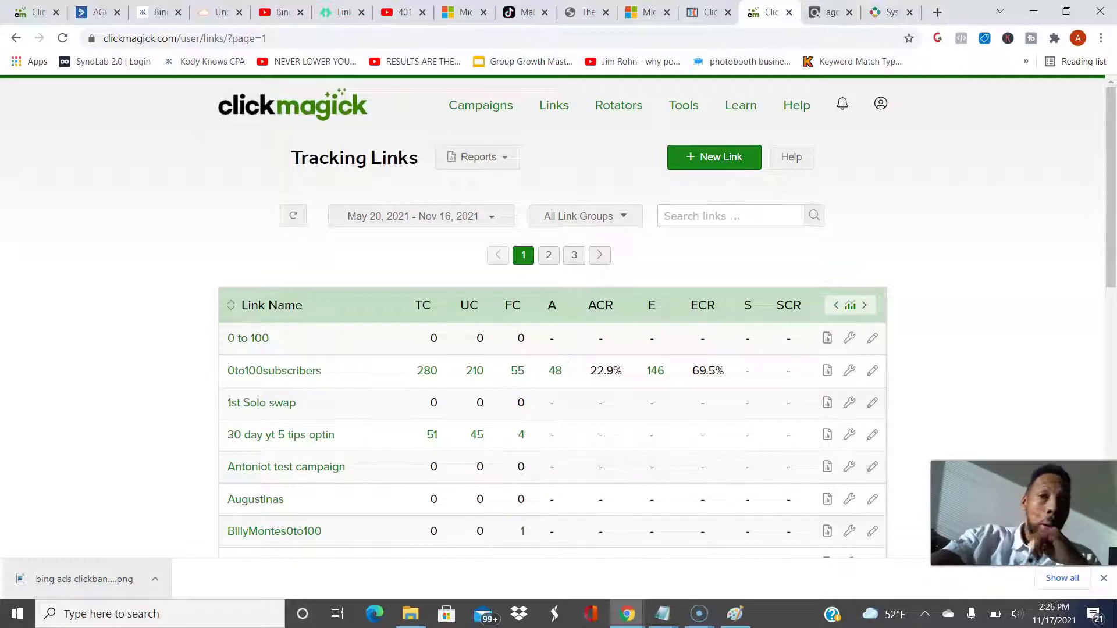
# Return to the ClickBank account and open the My Site page of the vendor settings
pyautogui.hotkey('ctrl', 'Tab')
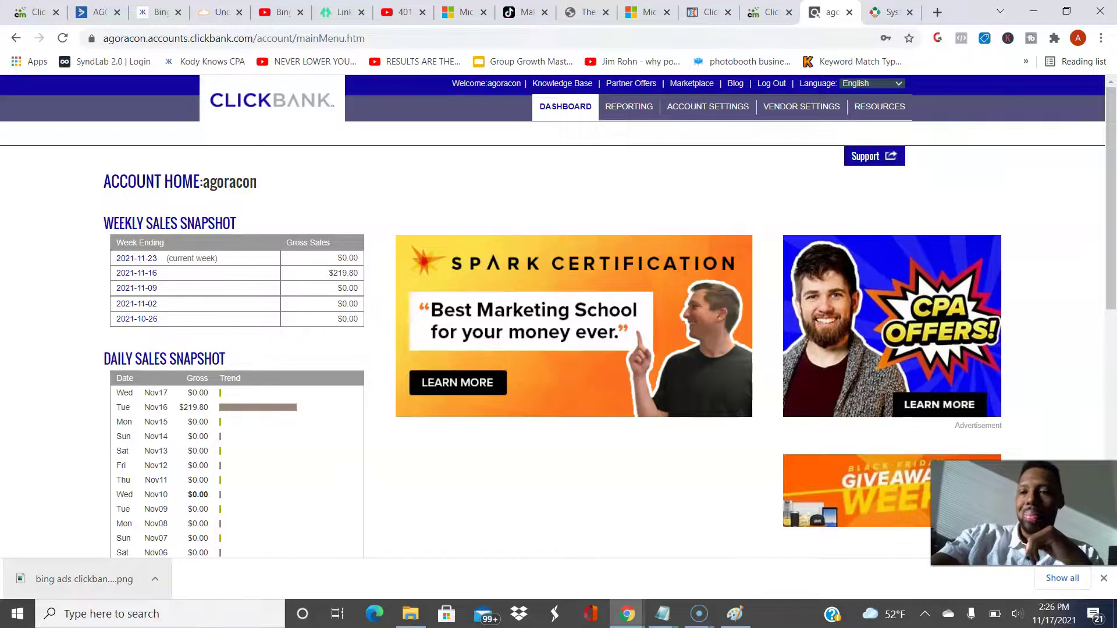
pyautogui.click(707, 107)
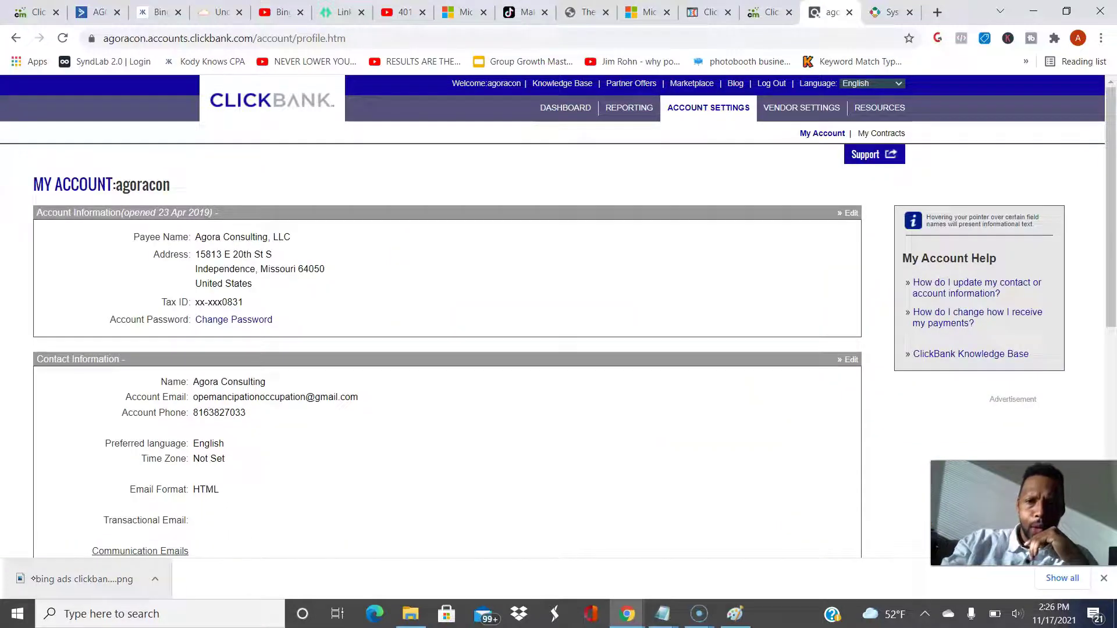
pyautogui.click(801, 107)
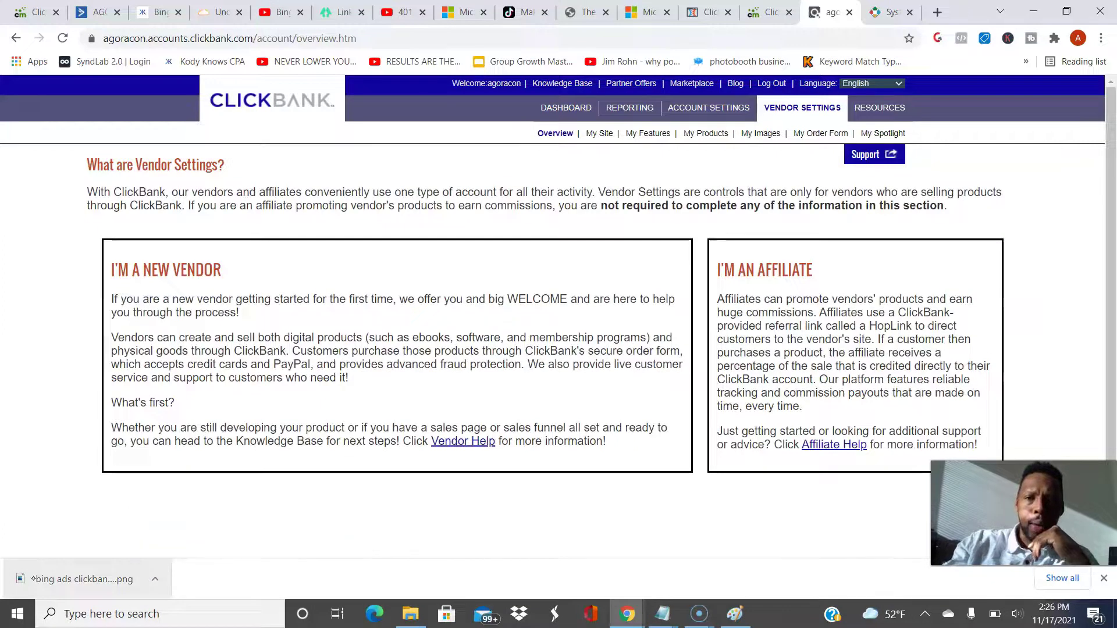
pyautogui.click(598, 133)
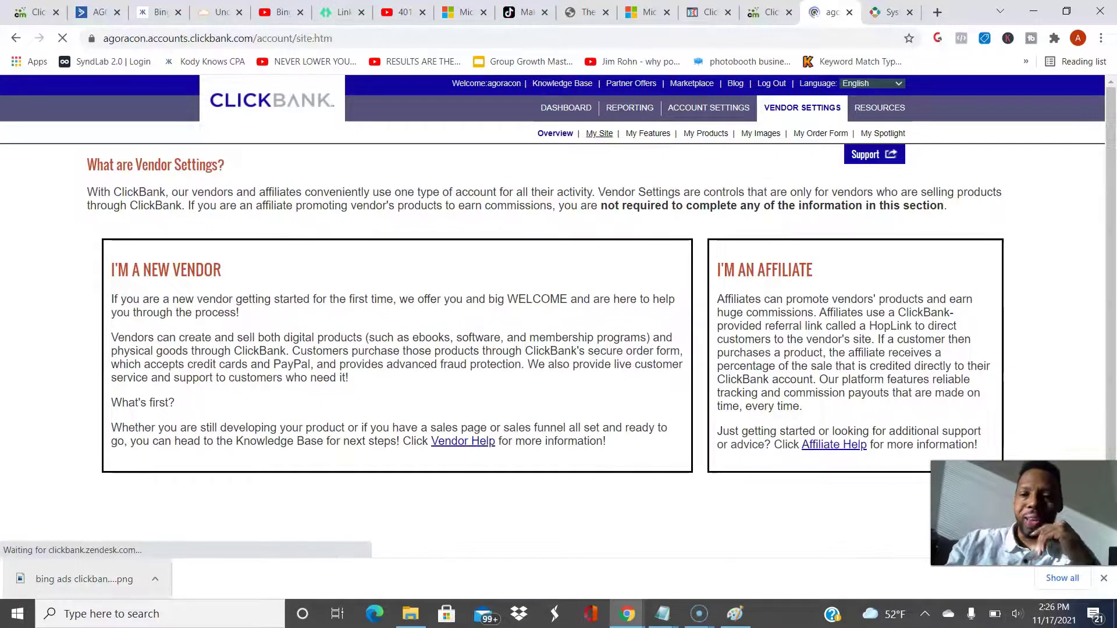
# Examine the Integrated Sales Reporting and Advanced Tools sections of the My Site page
pyautogui.scroll(-4, 447, 314)
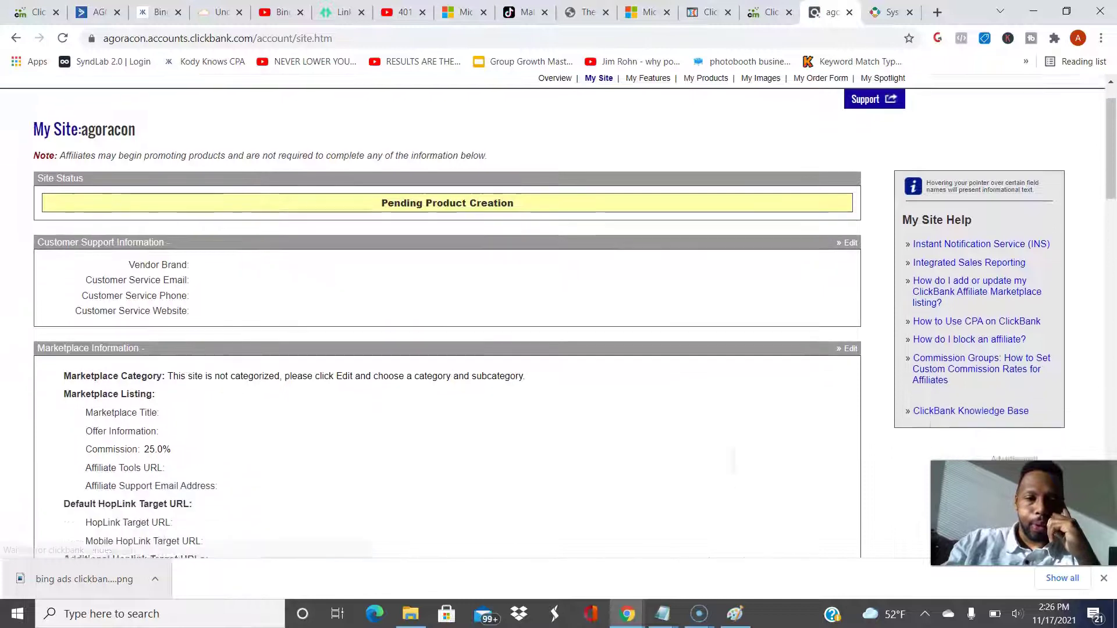
pyautogui.scroll(-3, 446, 314)
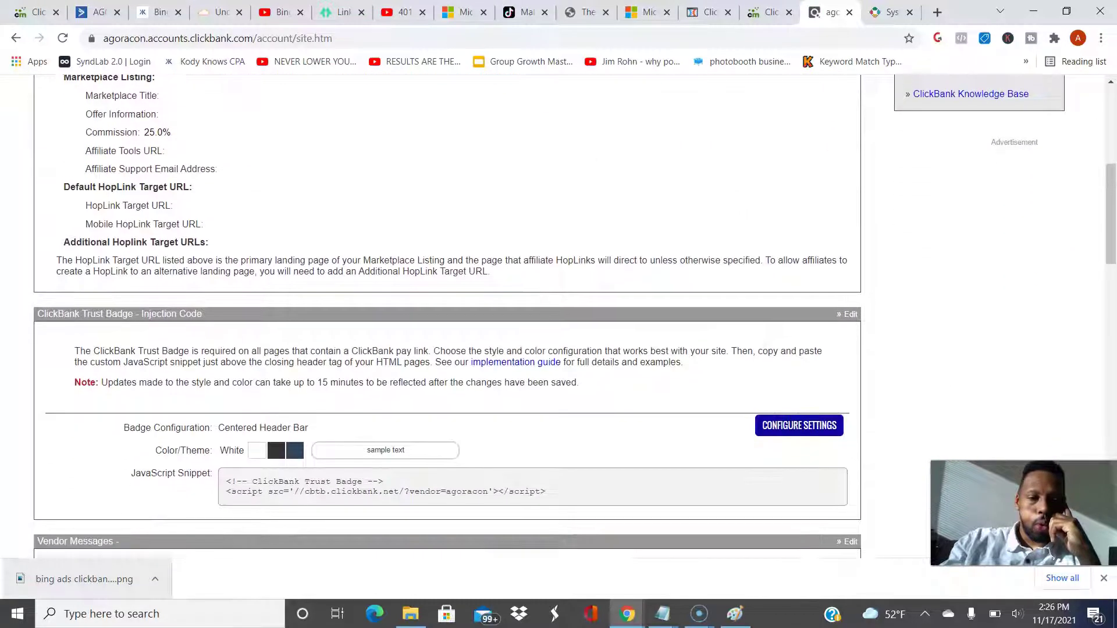
pyautogui.scroll(-5, 447, 314)
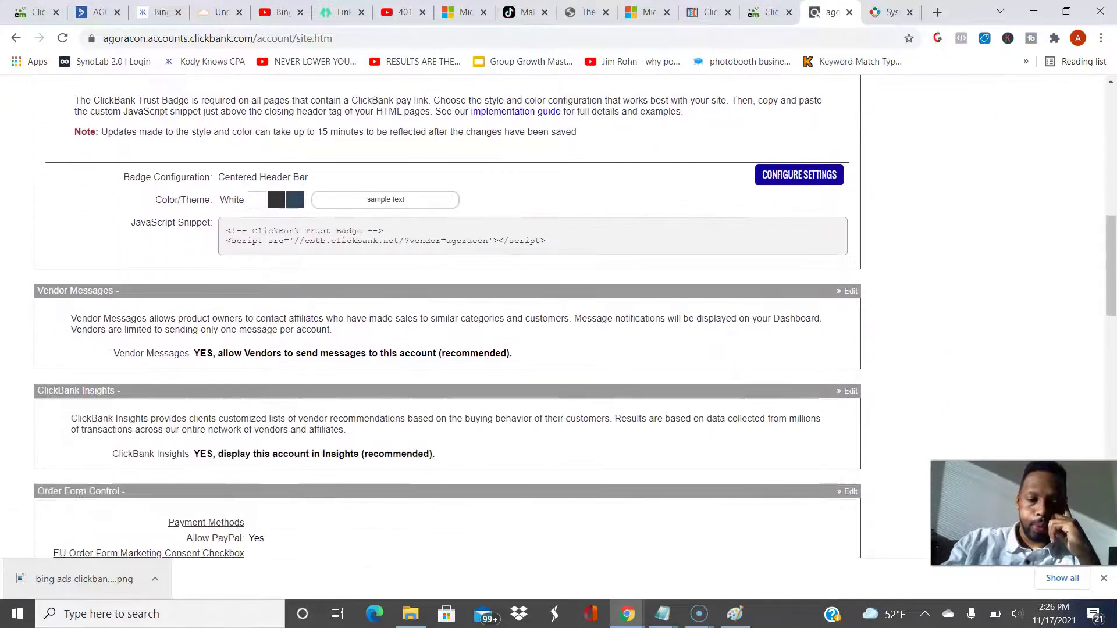
pyautogui.scroll(-4, 446, 314)
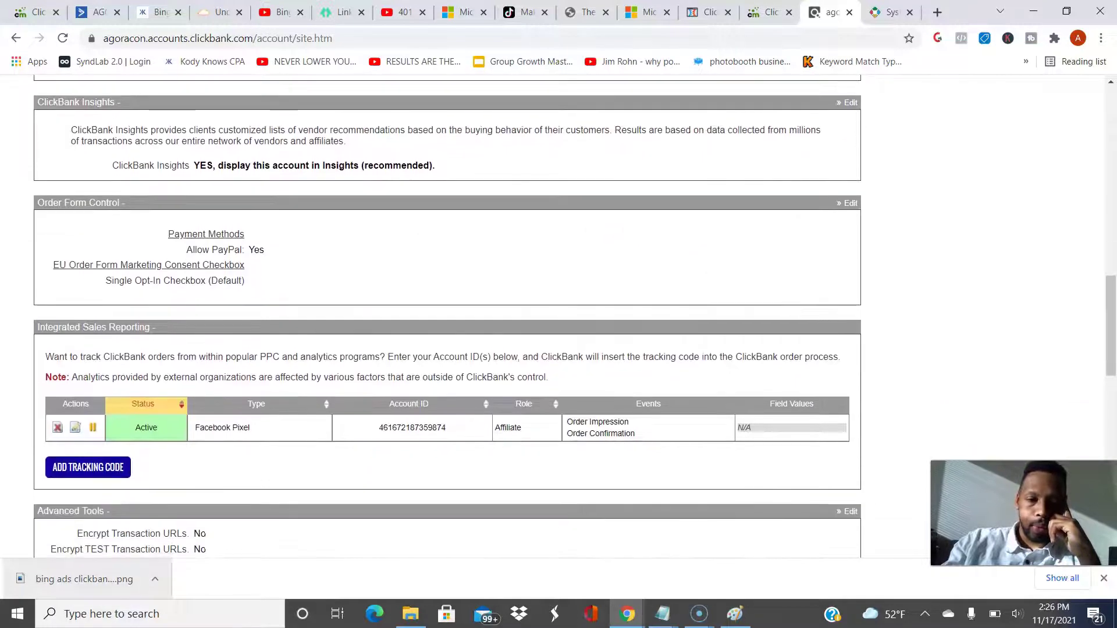
pyautogui.scroll(-1, 446, 314)
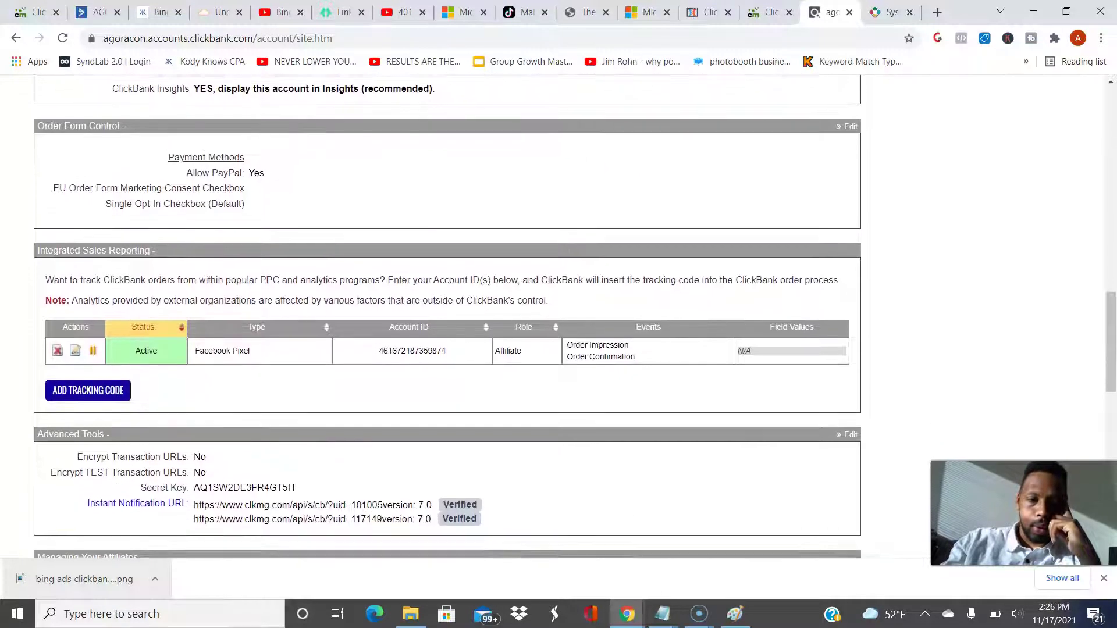
pyautogui.scroll(1, 447, 314)
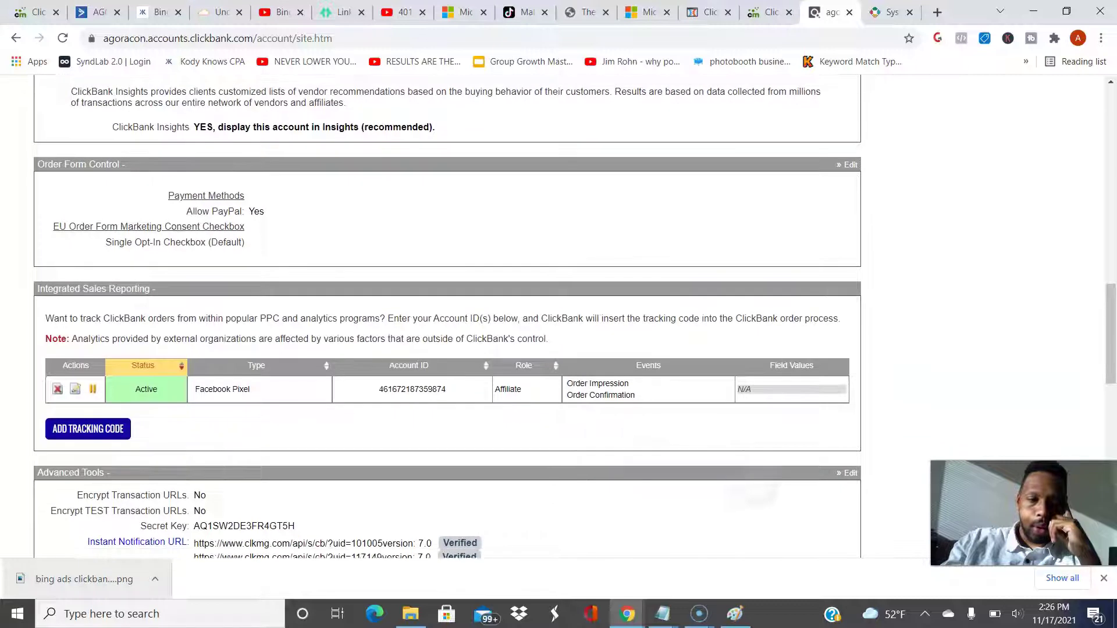
pyautogui.scroll(-1, 446, 315)
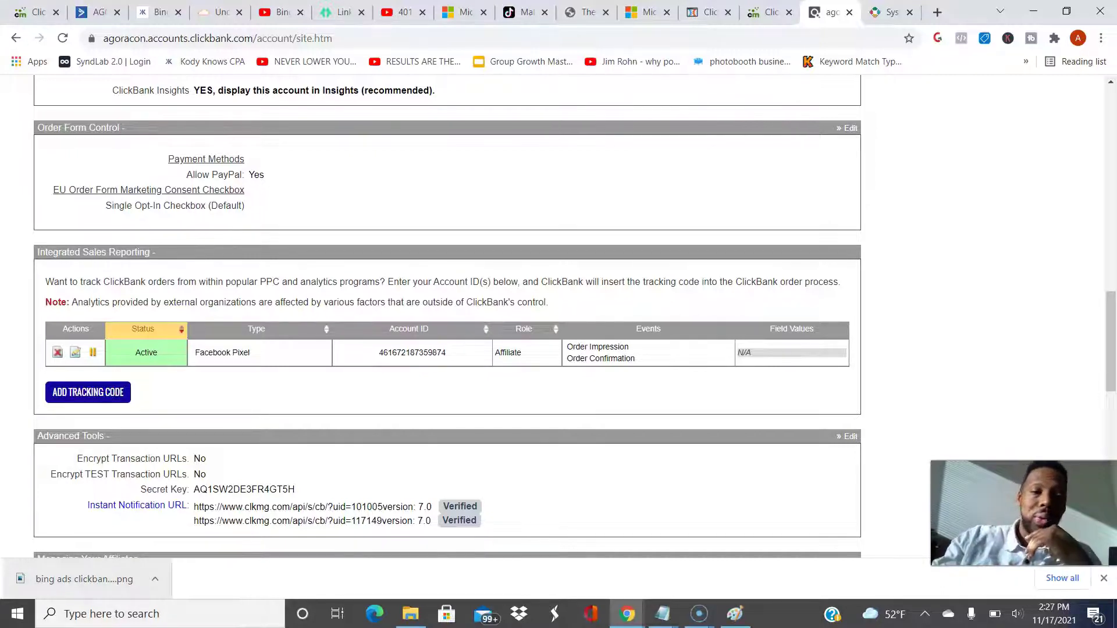
pyautogui.scroll(2, 447, 317)
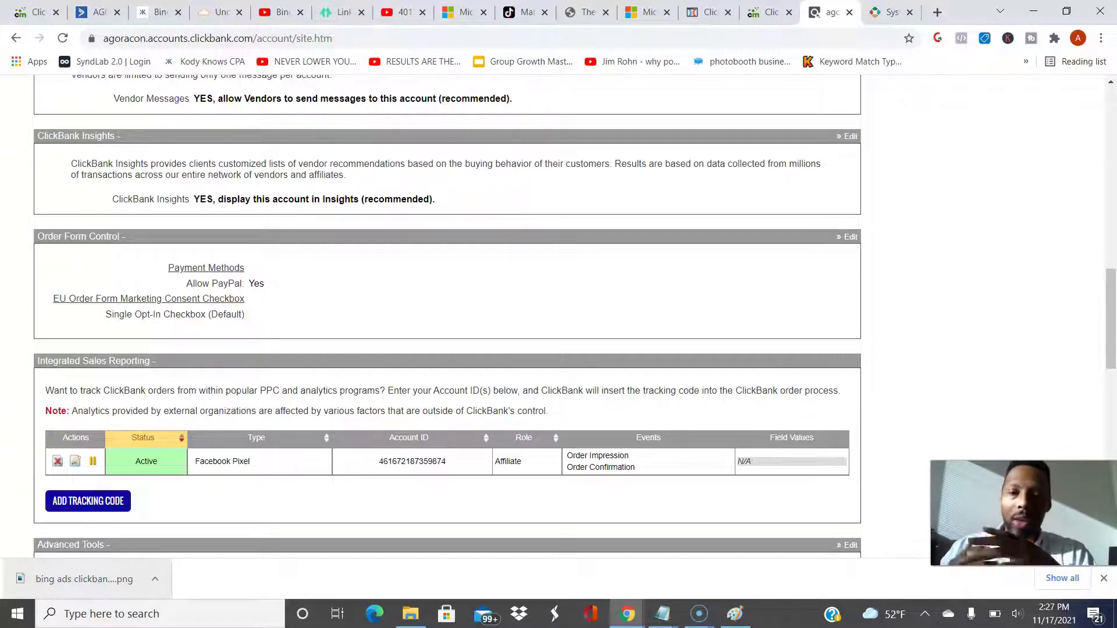
# Switch to ClickMagick, view the unique clicks log for the 0to100subscribers link with its sub-ID details, and close the log
pyautogui.hotkey('ctrl', 'shift', 'Tab')
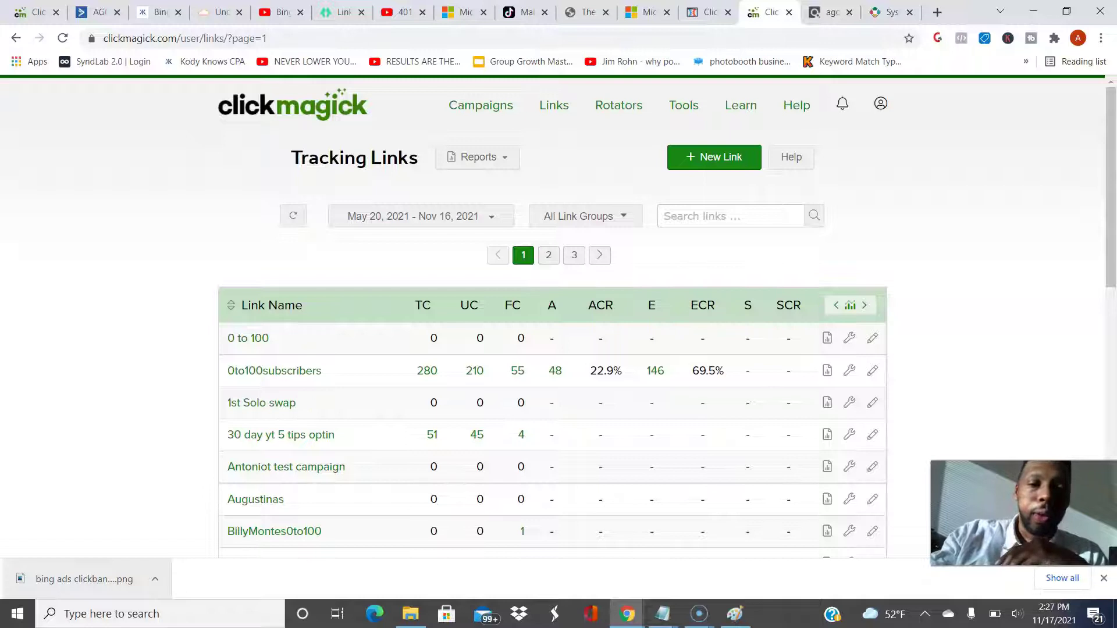
pyautogui.click(475, 371)
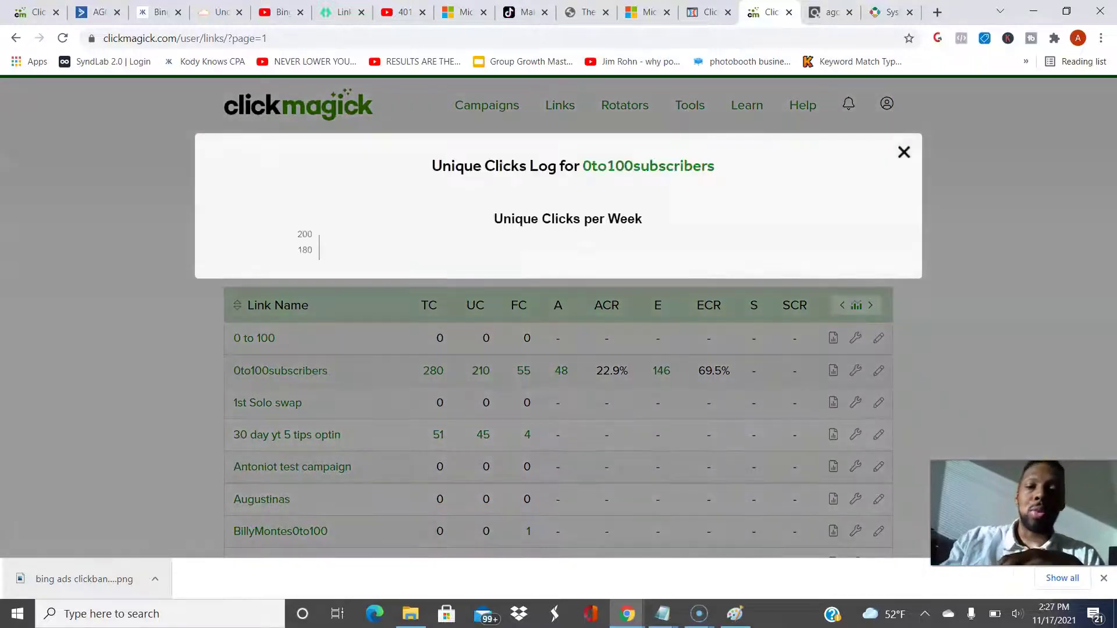
pyautogui.scroll(-4, 553, 320)
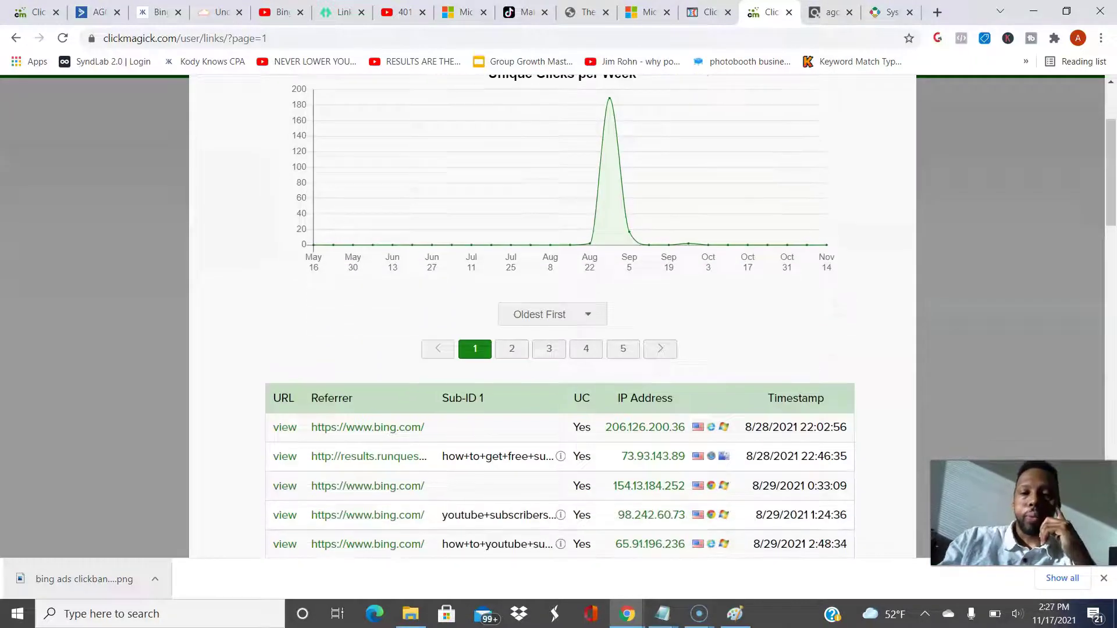
pyautogui.scroll(-2, 553, 320)
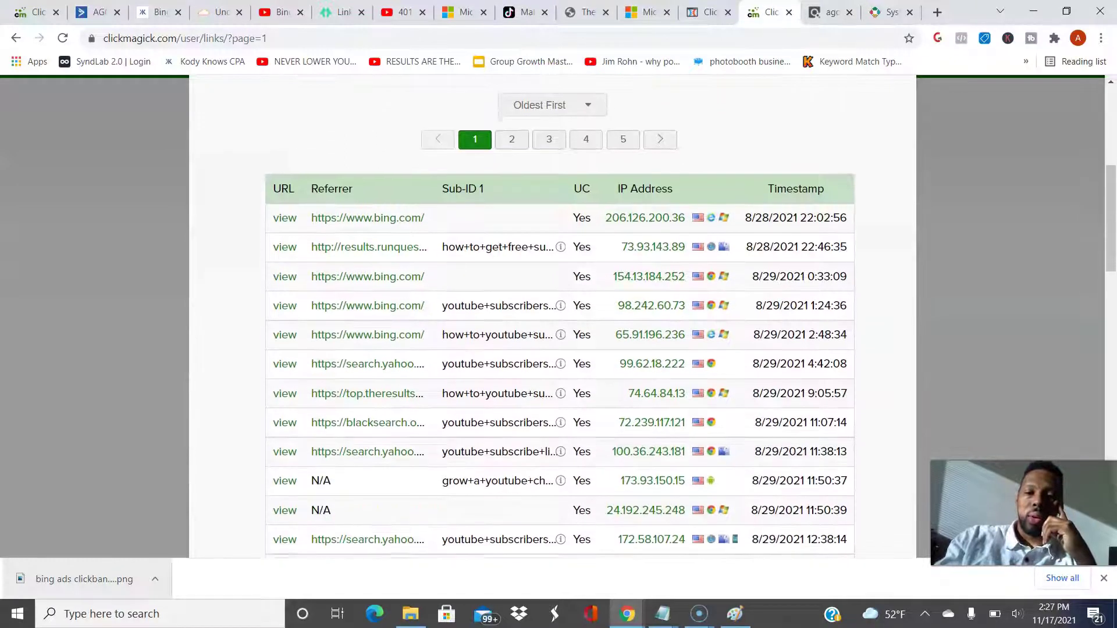
pyautogui.moveTo(560, 388)
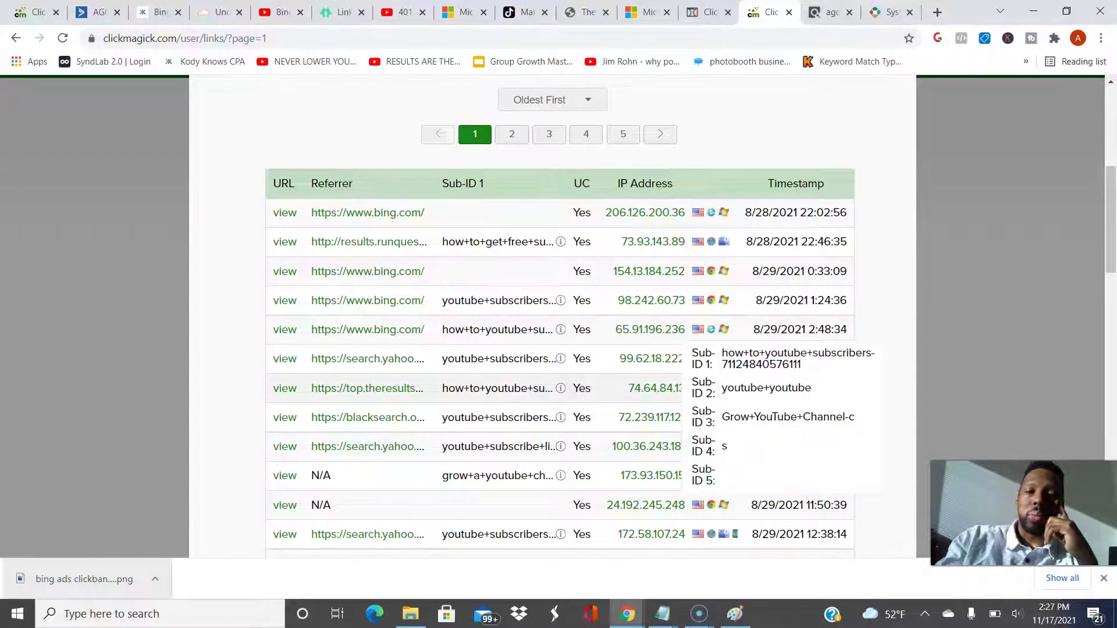
pyautogui.moveTo(560, 417)
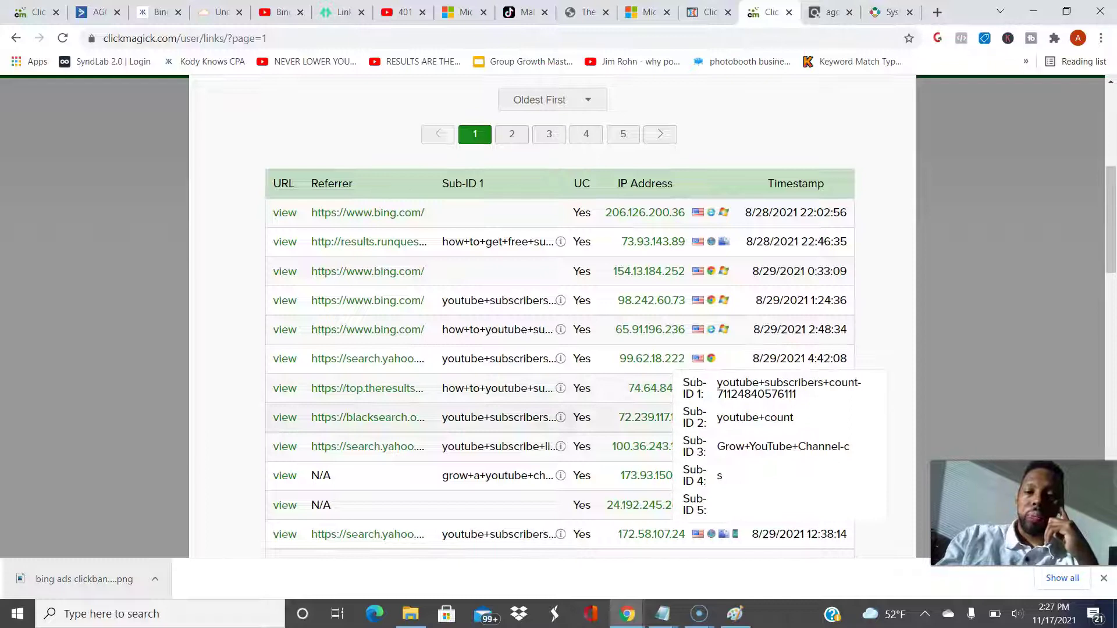
pyautogui.press('Escape')
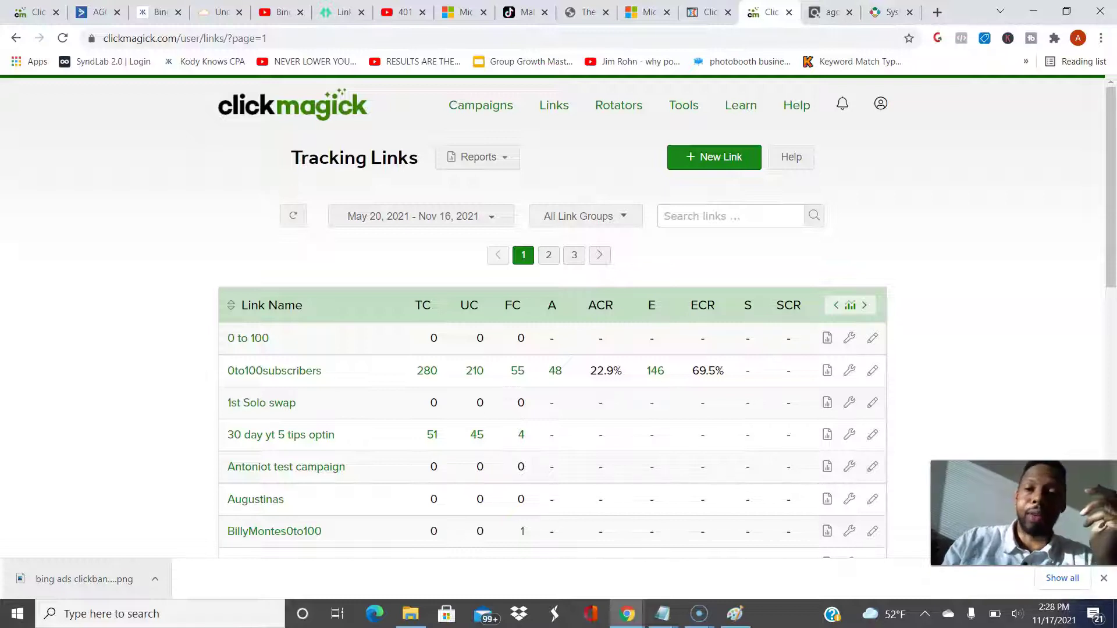
pyautogui.scroll(-1, 558, 317)
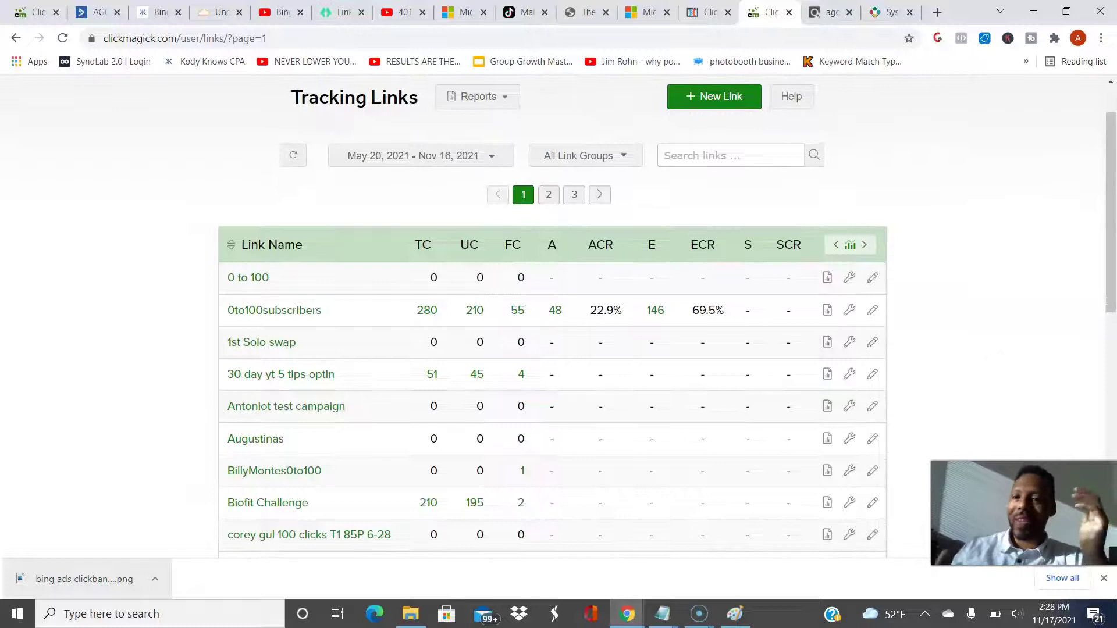
pyautogui.scroll(-2, 558, 317)
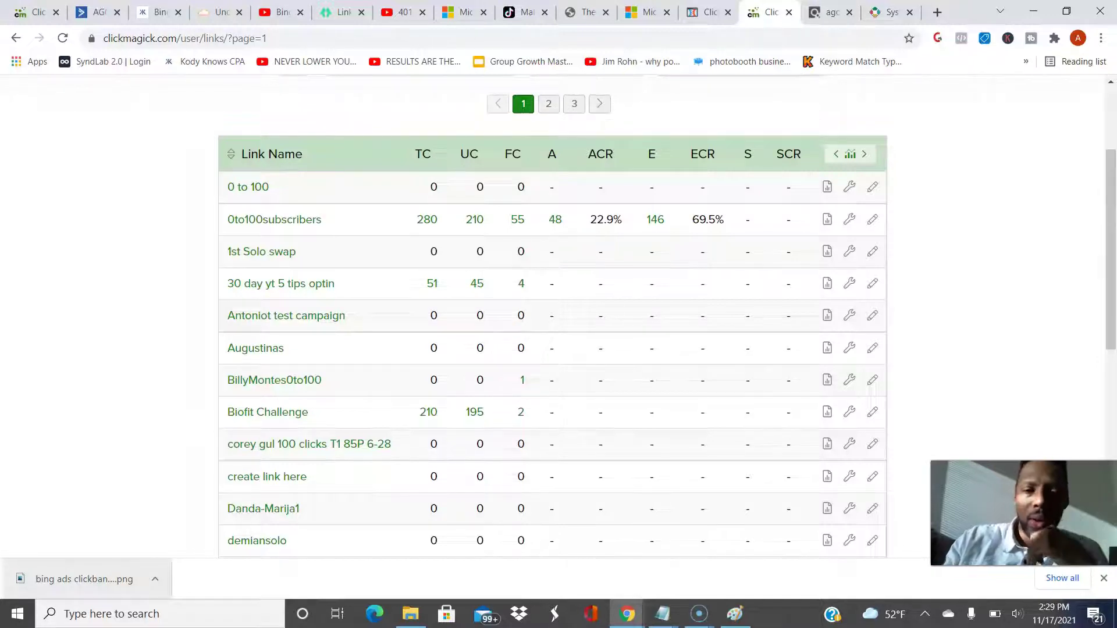
pyautogui.scroll(3, 553, 320)
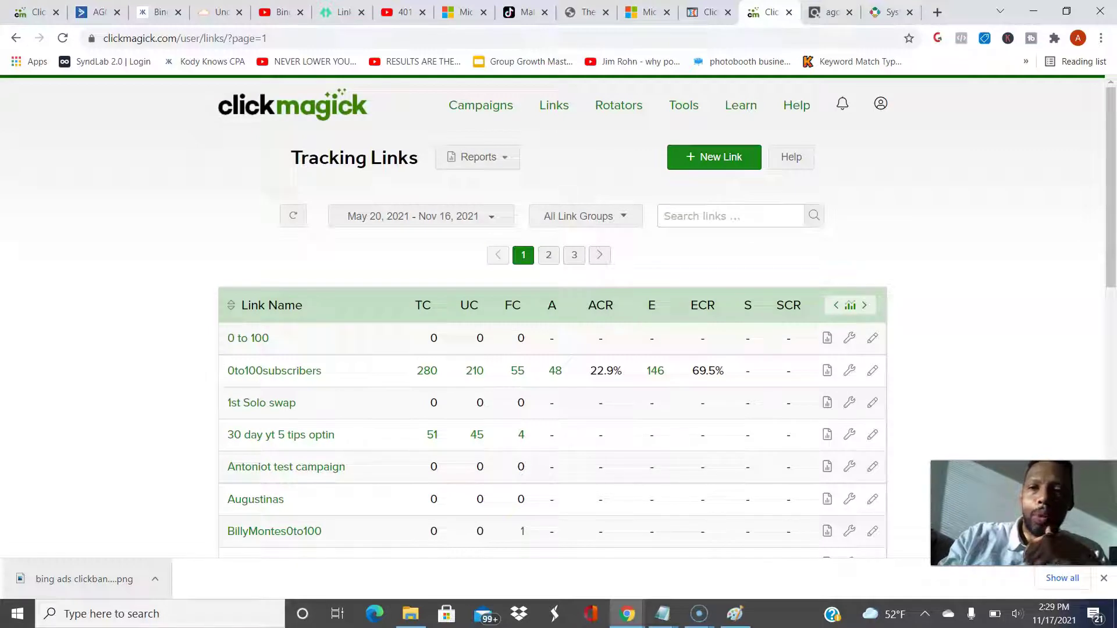
pyautogui.moveTo(881, 104)
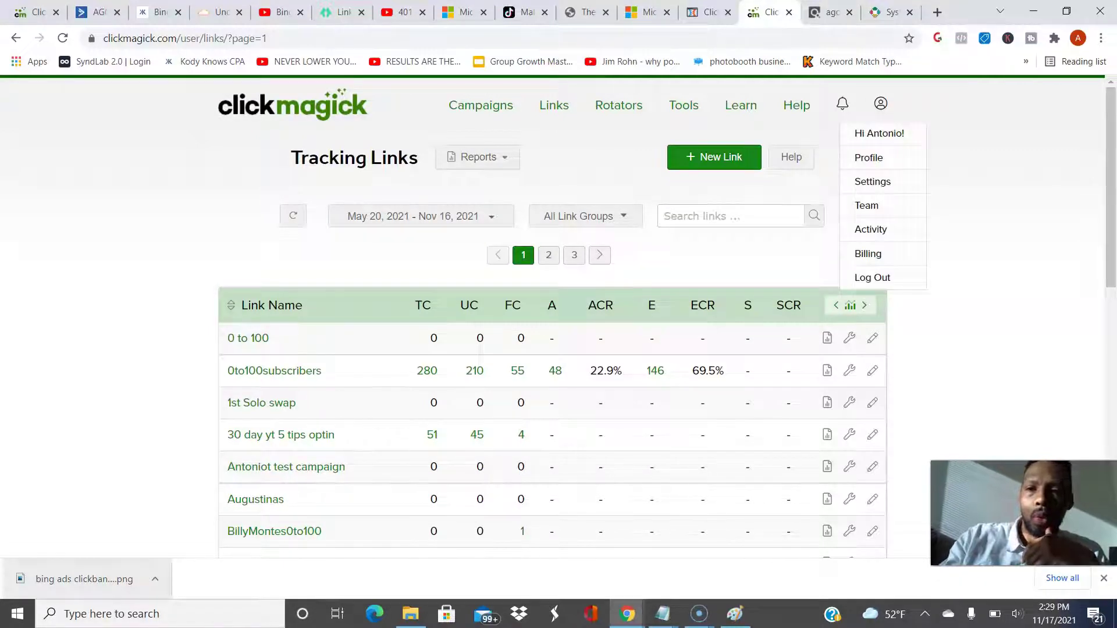
pyautogui.moveTo(796, 105)
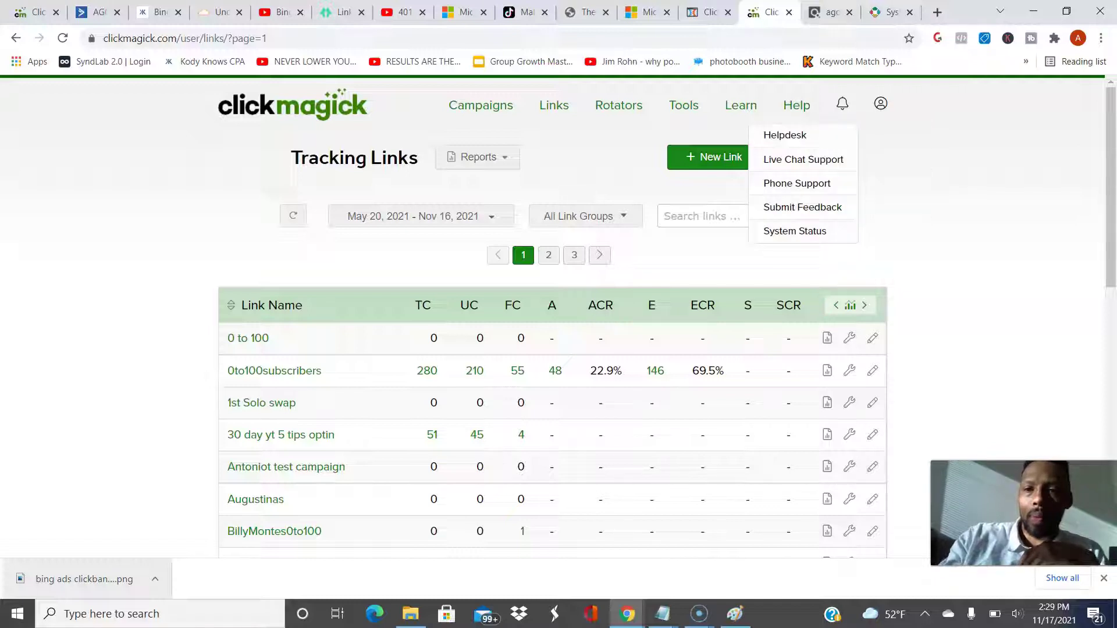
pyautogui.moveTo(684, 105)
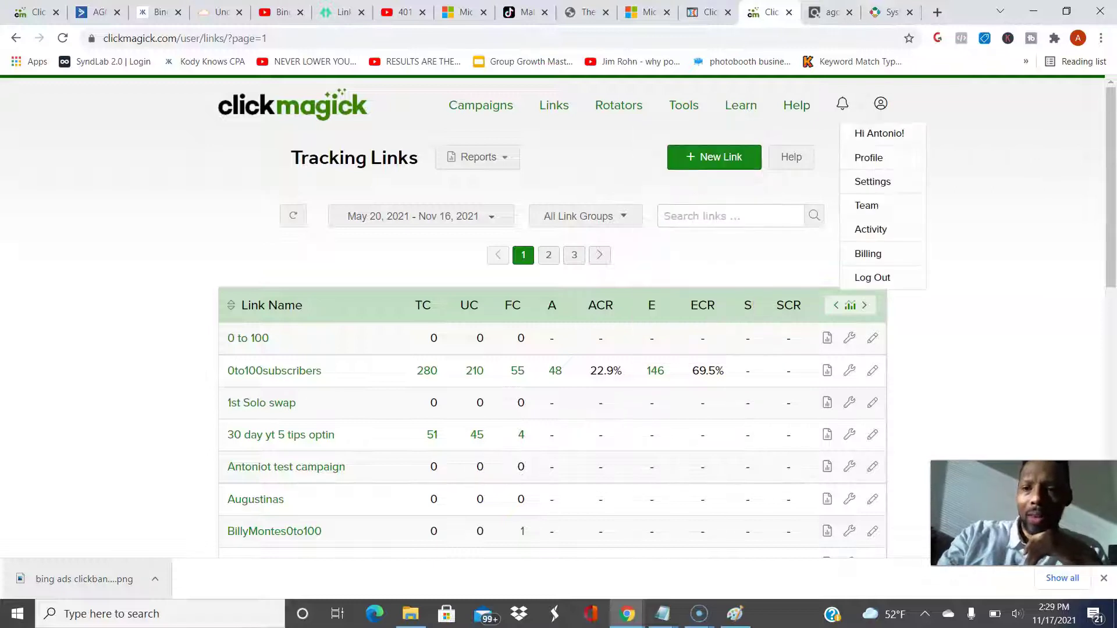
# Go to the ClickMagick support desk and open its Knowledge Base
pyautogui.click(842, 103)
pyautogui.click(774, 192)
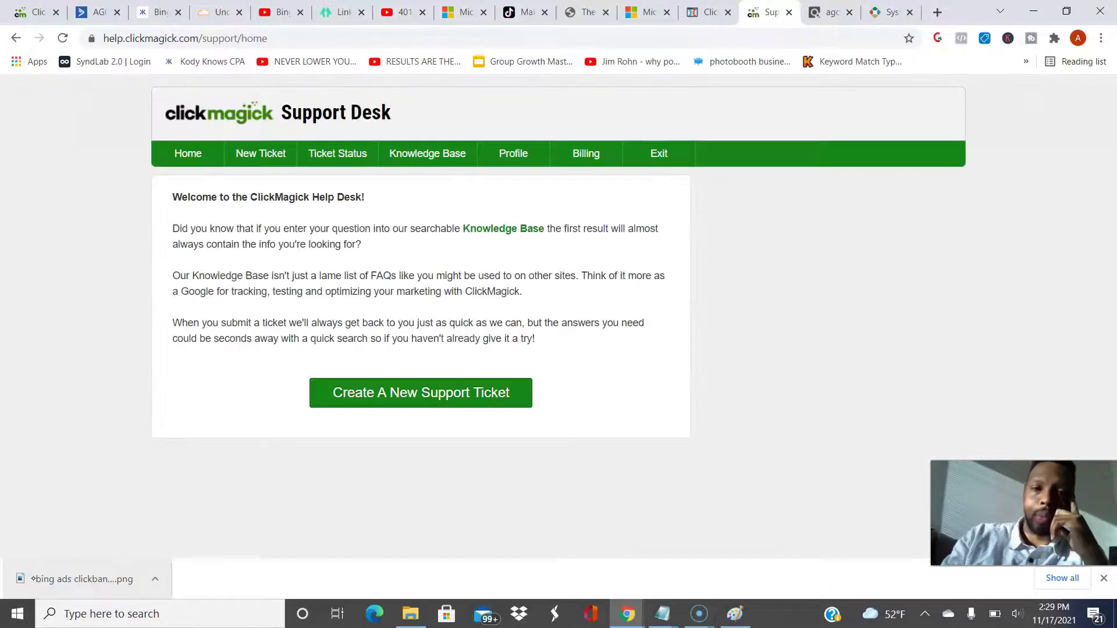
pyautogui.click(428, 153)
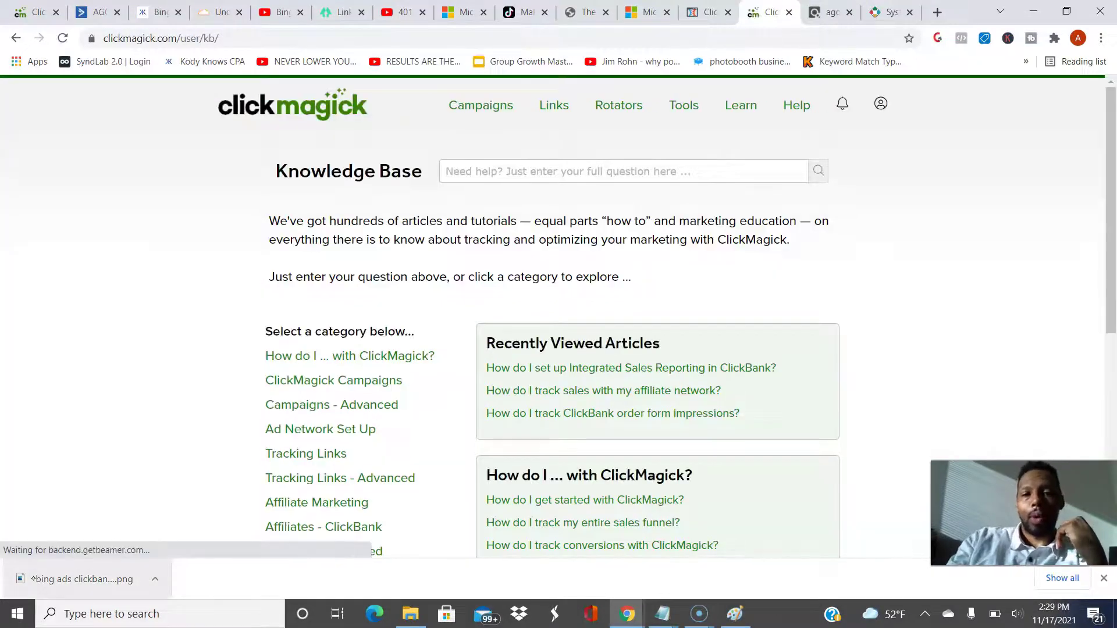
# Search the Knowledge Base for "track sales clickbank" and look through the matching articles
pyautogui.click(494, 172)
pyautogui.press('Down')
pyautogui.press('Down')
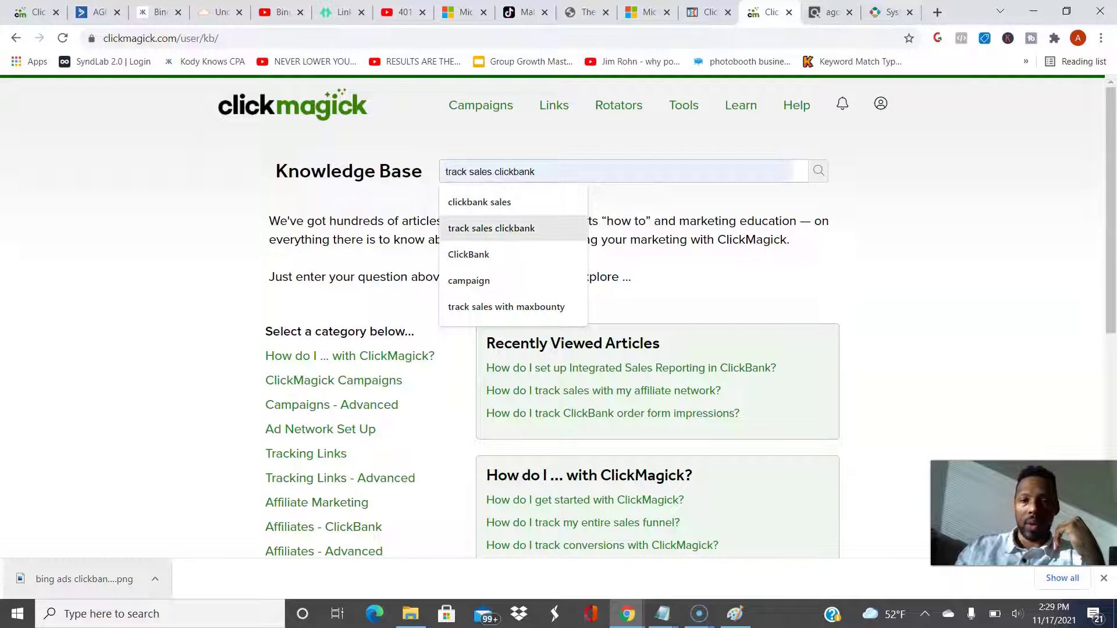
pyautogui.press('Return')
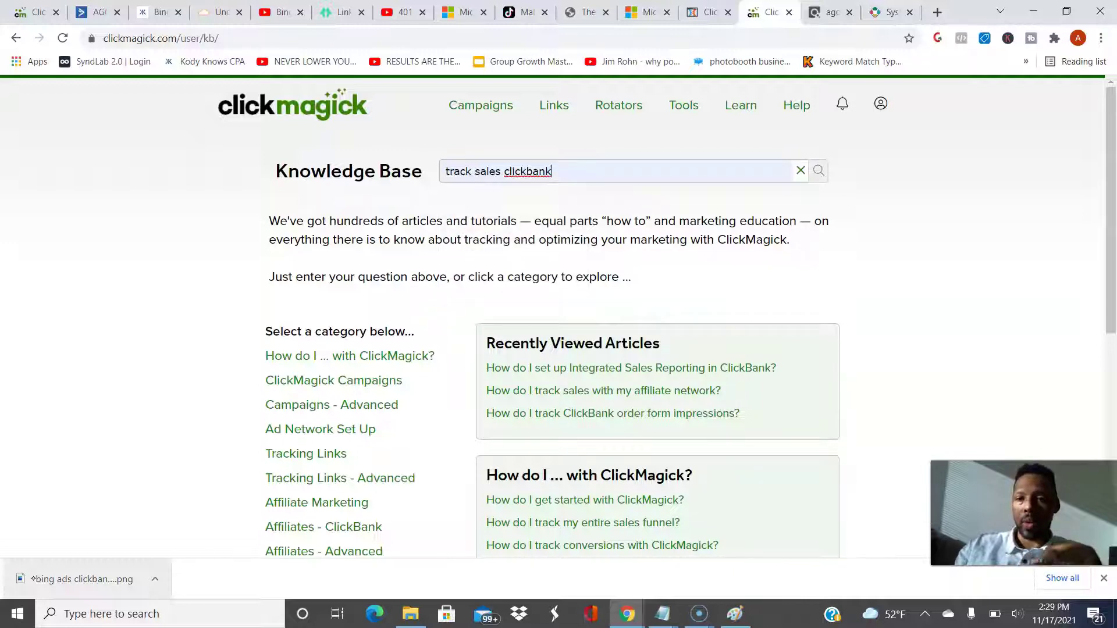
pyautogui.press('Return')
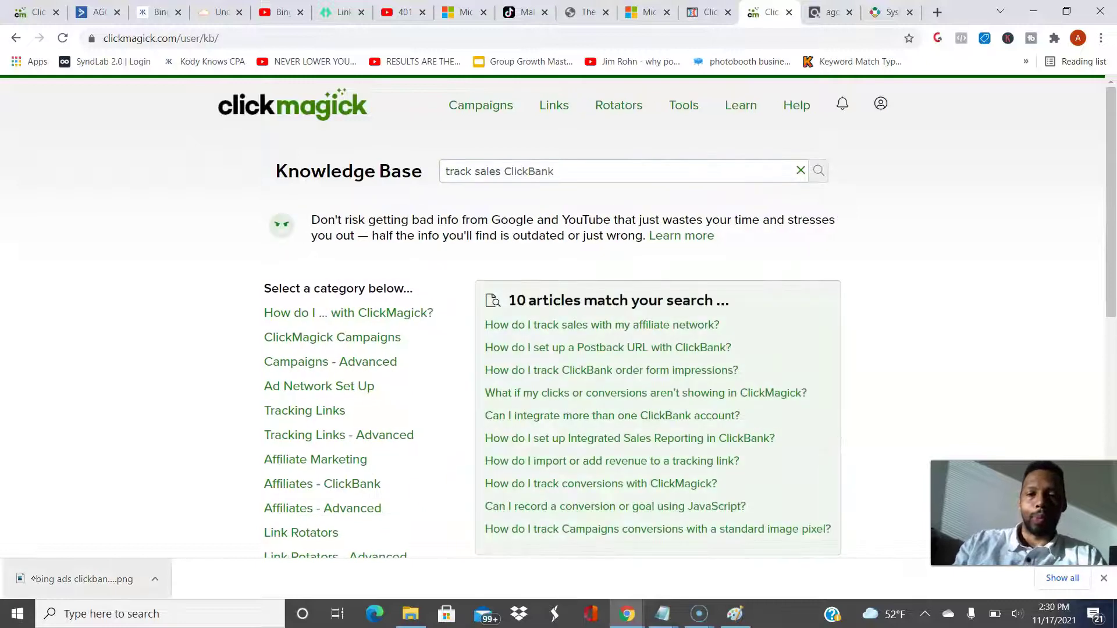
pyautogui.scroll(-1, 558, 336)
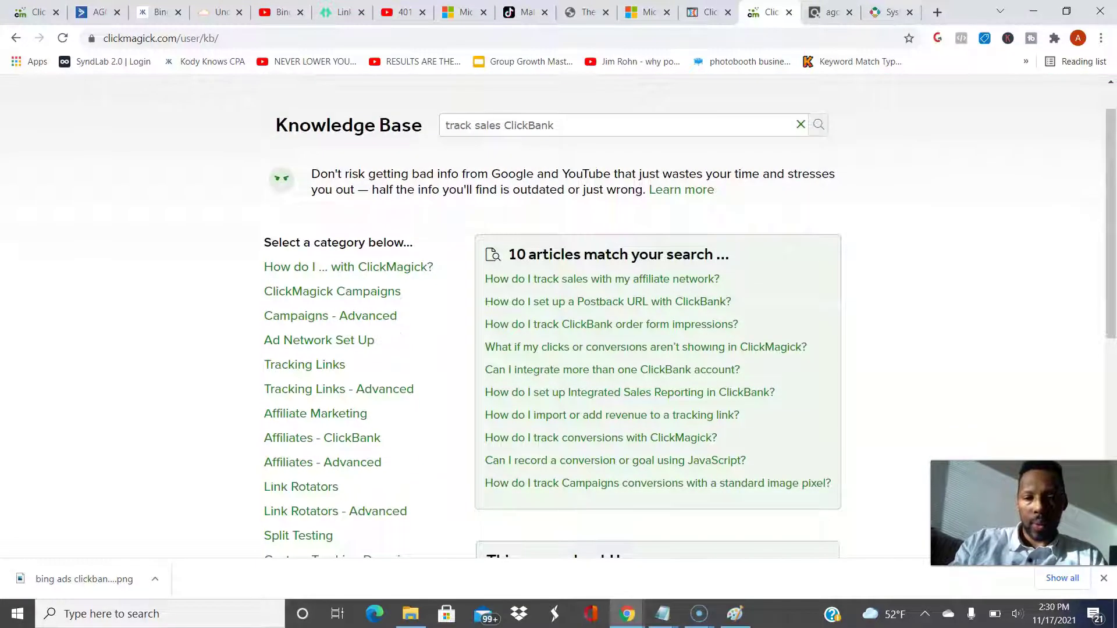
pyautogui.scroll(-6, 559, 336)
pyautogui.scroll(9, 559, 336)
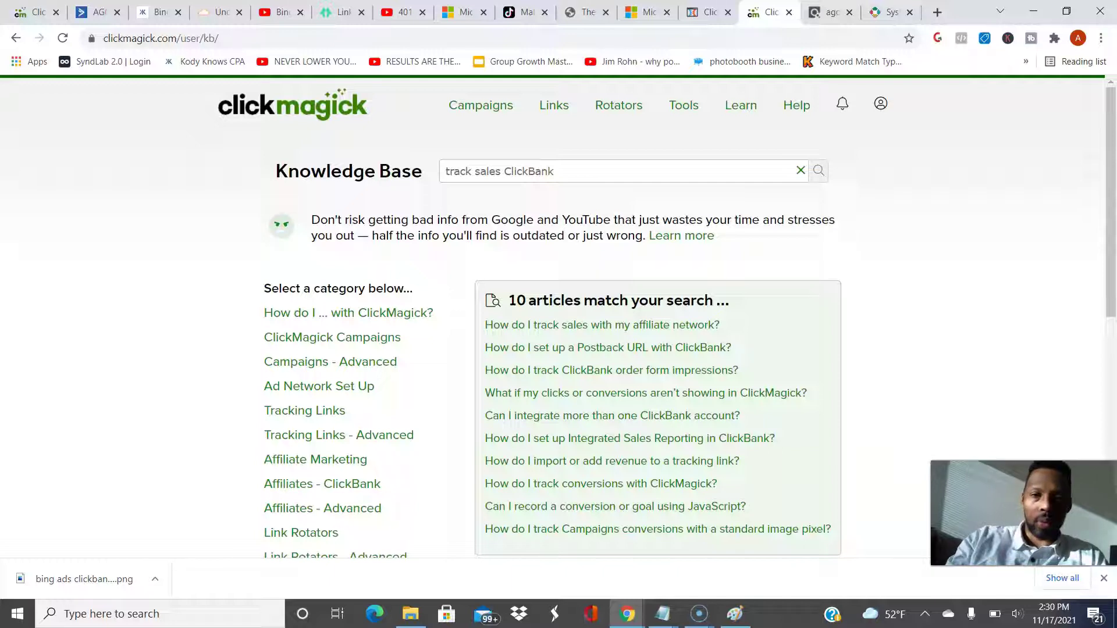
# Replace the Knowledge Base search query with "clickbank sales"
pyautogui.click(553, 171)
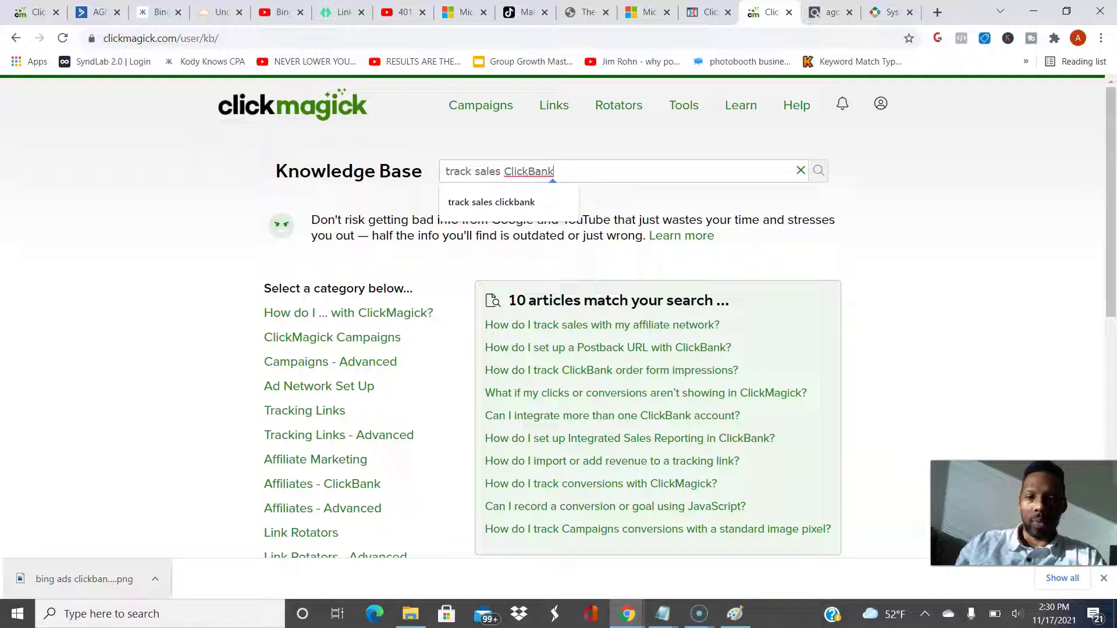
pyautogui.press('BackSpace')
pyautogui.press('BackSpace')
pyautogui.press('BackSpace')
pyautogui.press('BackSpace')
pyautogui.press('BackSpace')
pyautogui.press('BackSpace')
pyautogui.press('BackSpace')
pyautogui.press('BackSpace')
pyautogui.press('BackSpace')
pyautogui.press('BackSpace')
pyautogui.press('BackSpace')
pyautogui.press('BackSpace')
pyautogui.press('BackSpace')
pyautogui.press('BackSpace')
pyautogui.press('BackSpace')
pyautogui.press('BackSpace')
pyautogui.press('BackSpace')
pyautogui.press('BackSpace')
pyautogui.press('BackSpace')
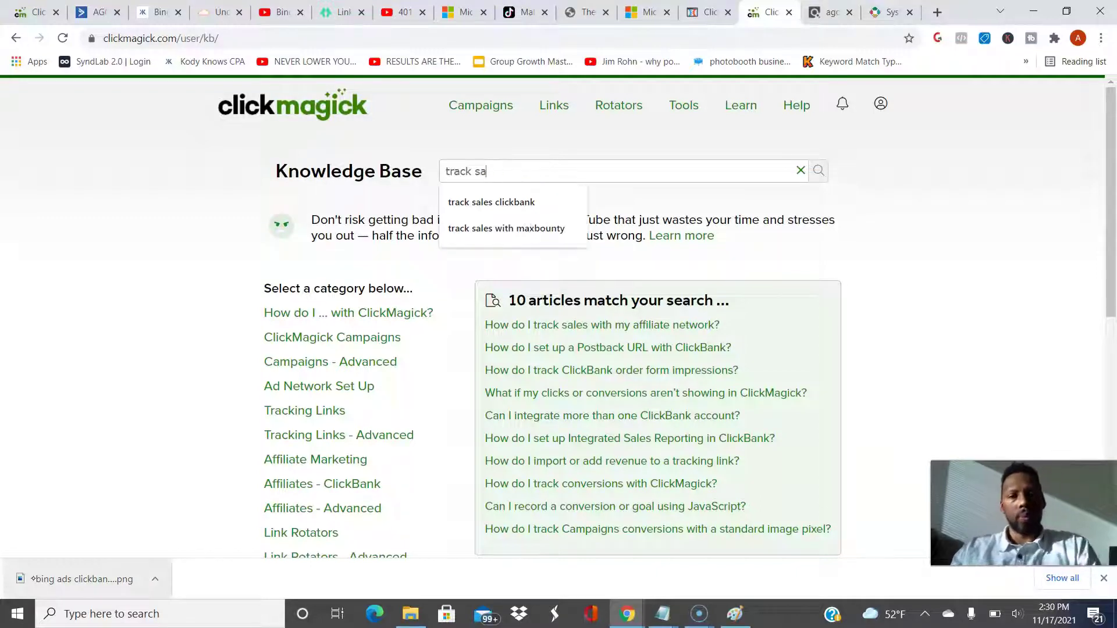
pyautogui.press('BackSpace')
pyautogui.press('BackSpace')
pyautogui.write('click')
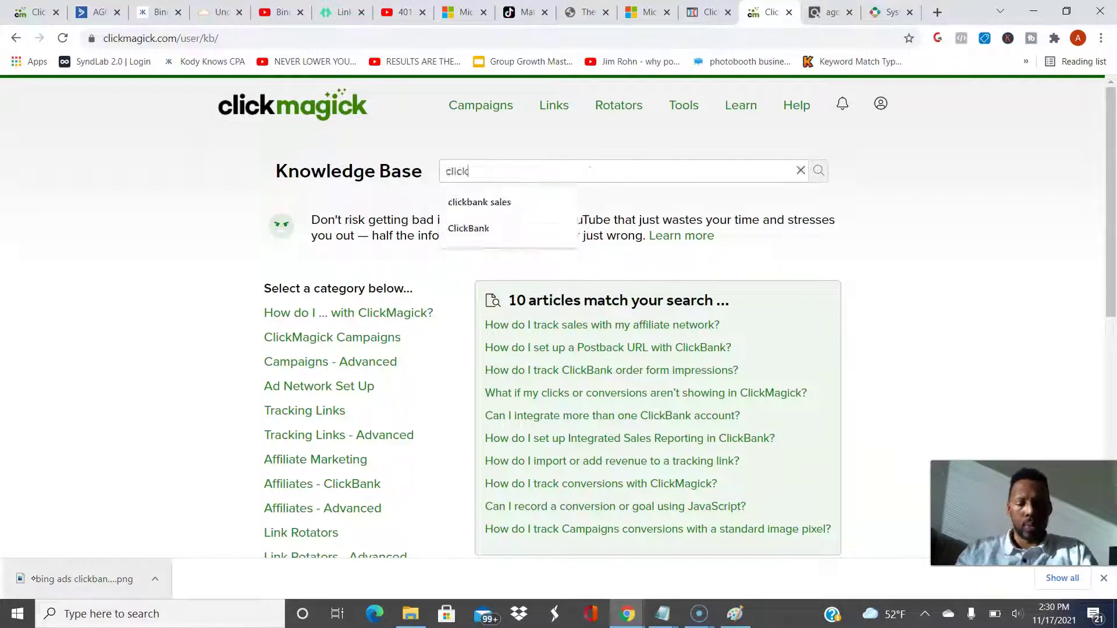
pyautogui.write('bank sales')
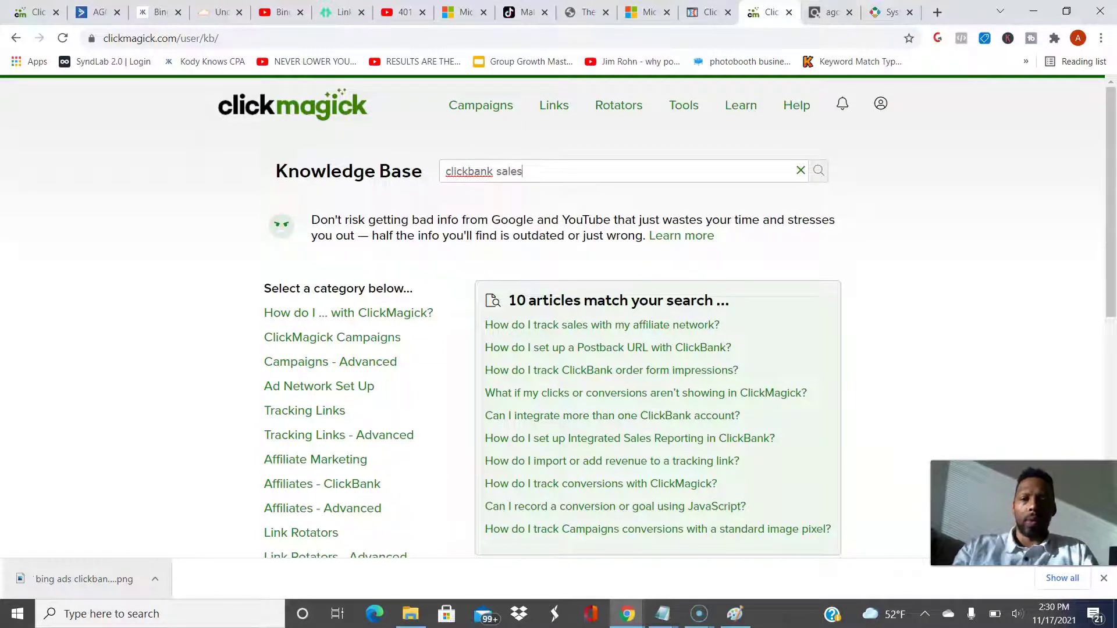
# Open the article "How do I track sales with my affiliate network?" and look through its ClickBank integration instructions
pyautogui.click(602, 325)
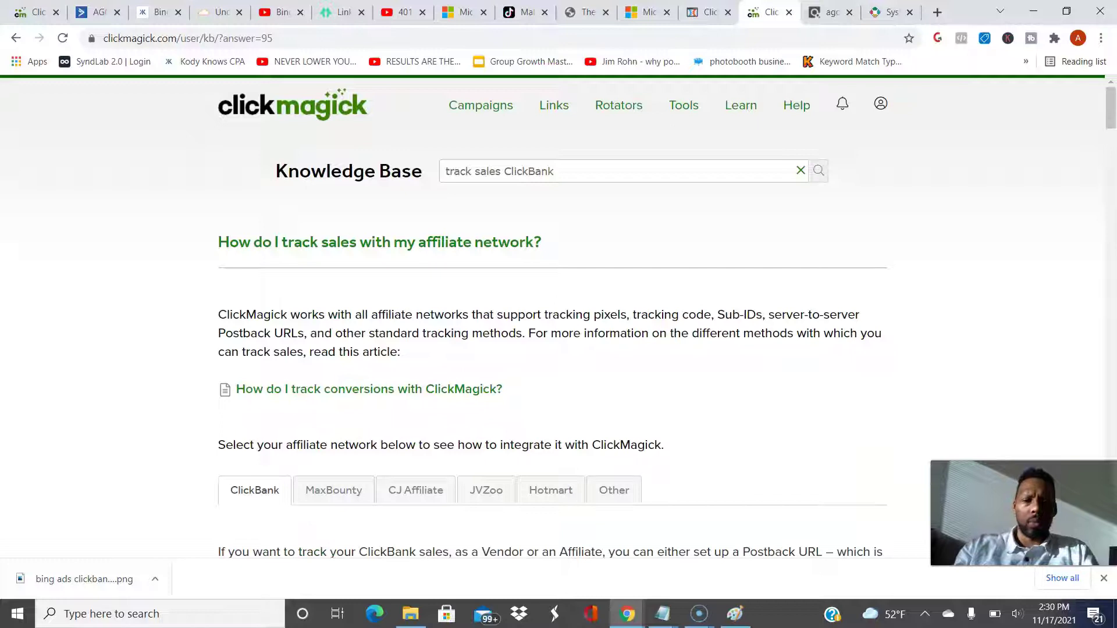
pyautogui.scroll(-2, 552, 320)
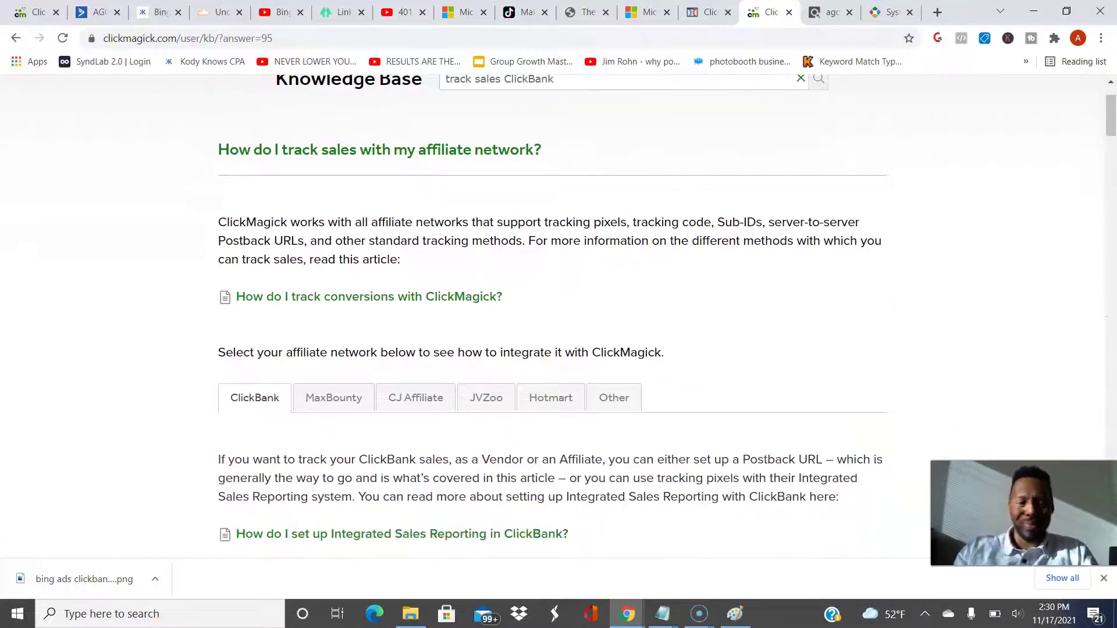
pyautogui.scroll(-4, 553, 320)
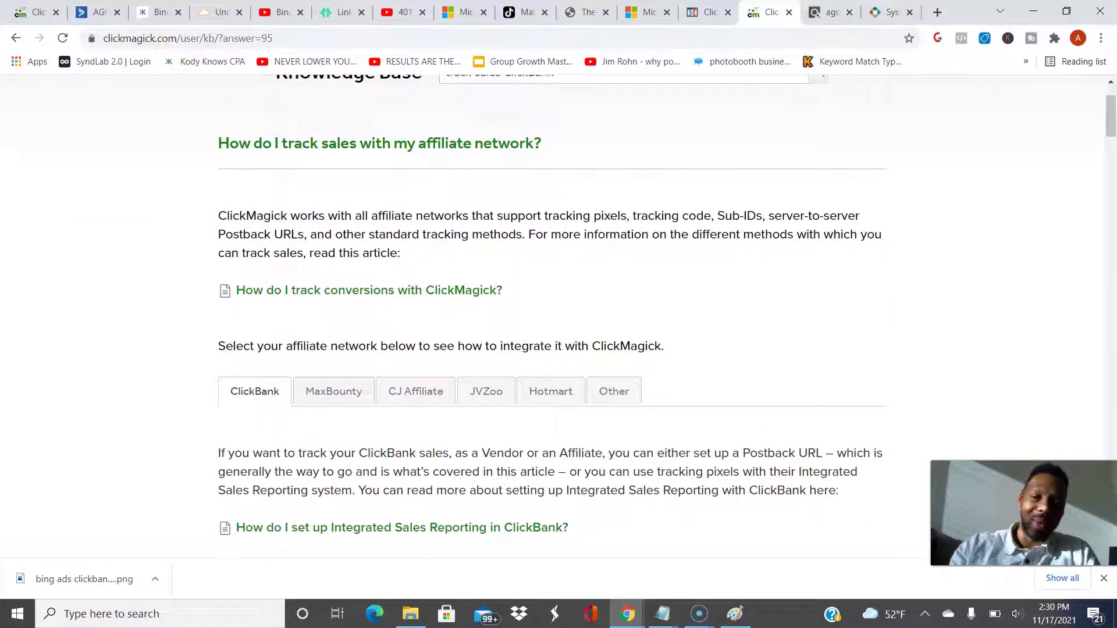
pyautogui.scroll(3, 553, 320)
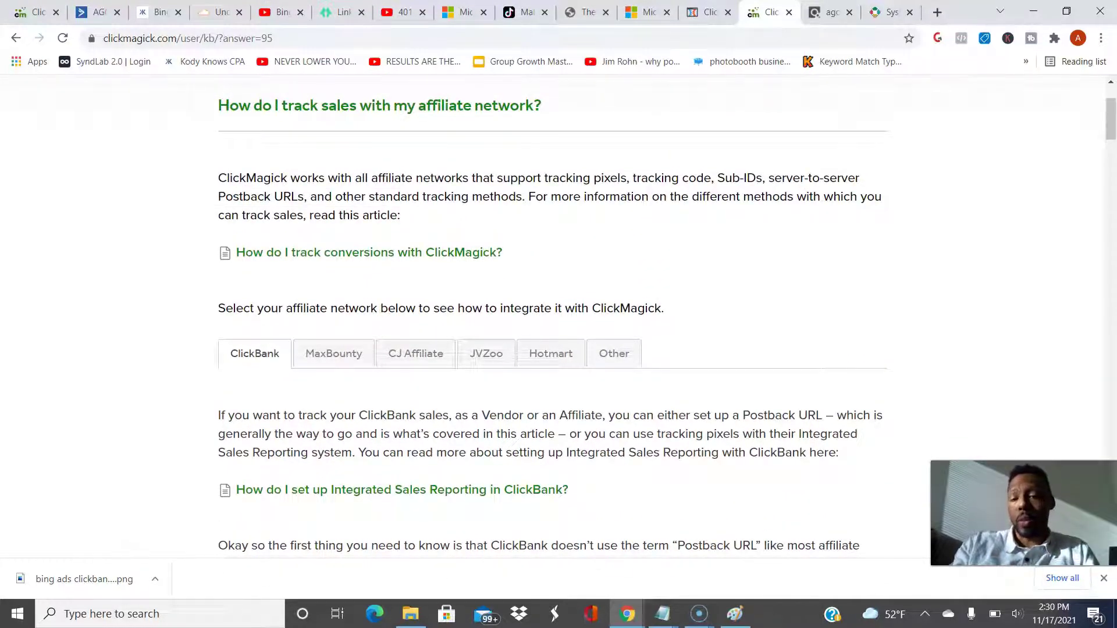
pyautogui.scroll(-7, 553, 320)
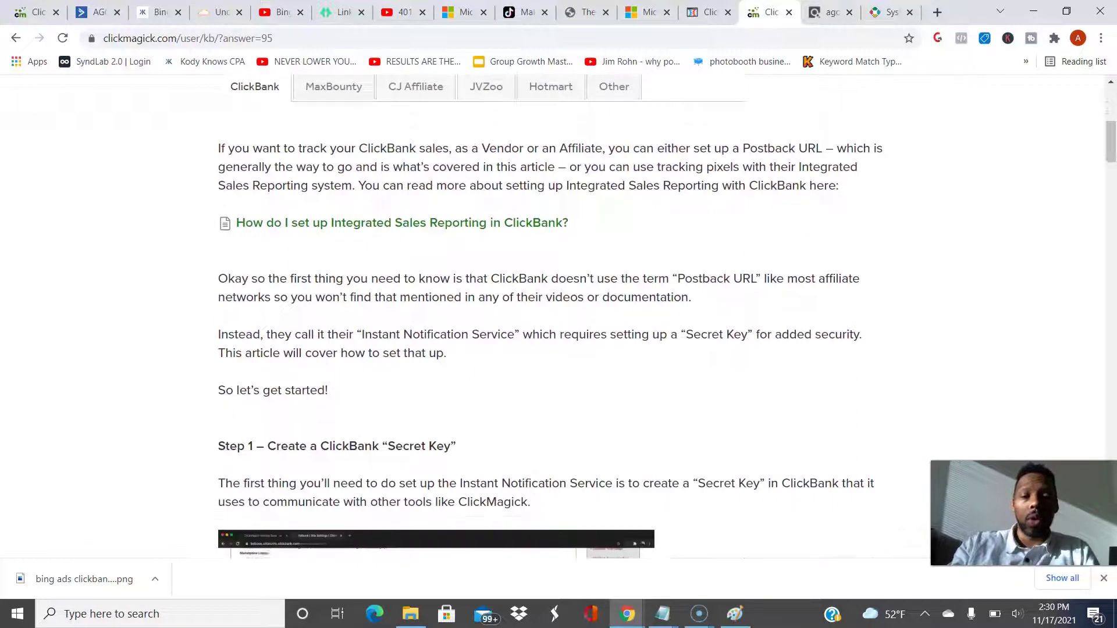
pyautogui.scroll(-2, 436, 349)
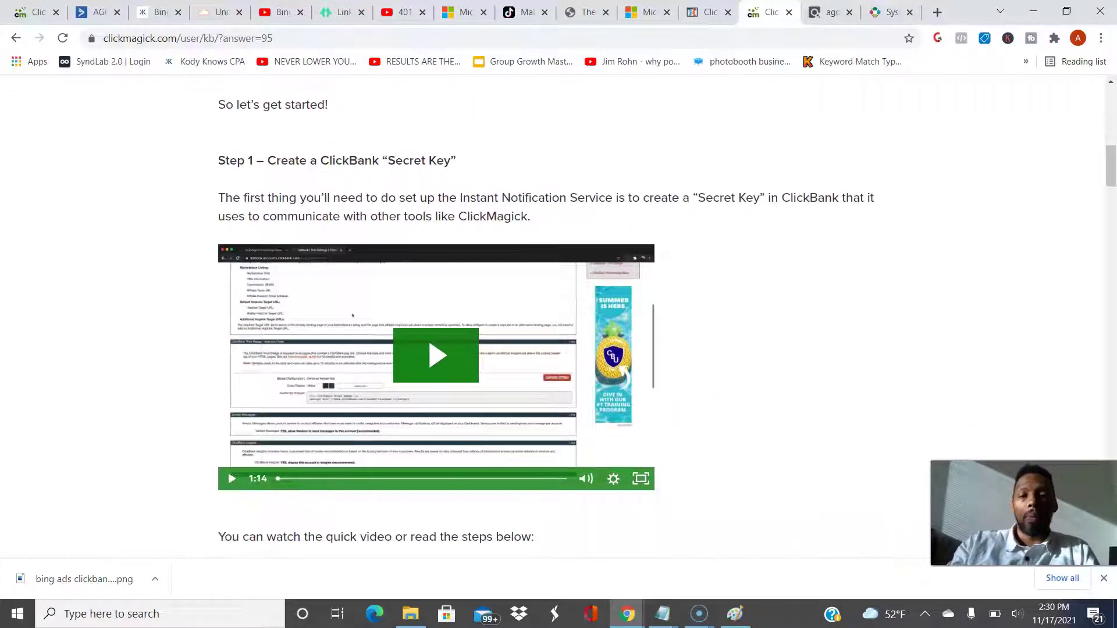
pyautogui.scroll(-12, 552, 320)
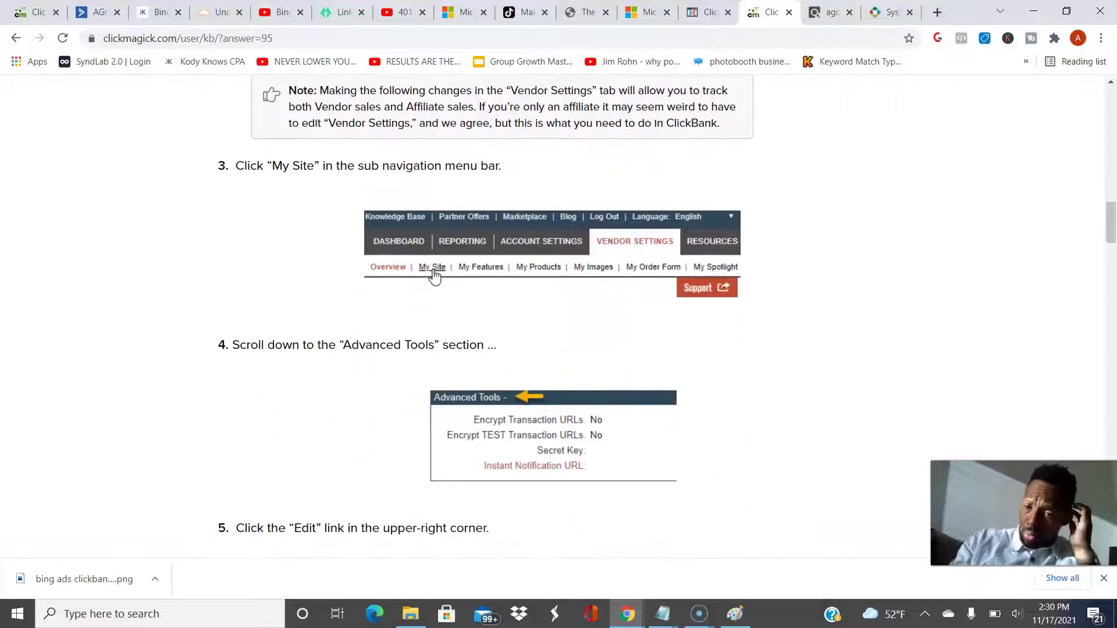
pyautogui.scroll(-8, 434, 276)
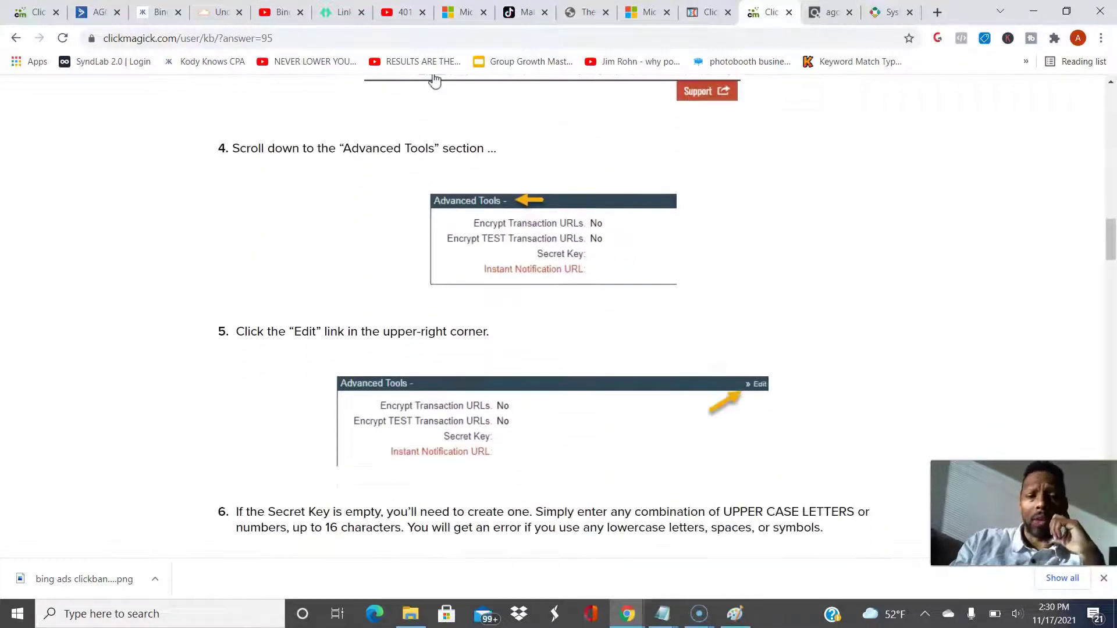
pyautogui.scroll(-5, 396, 465)
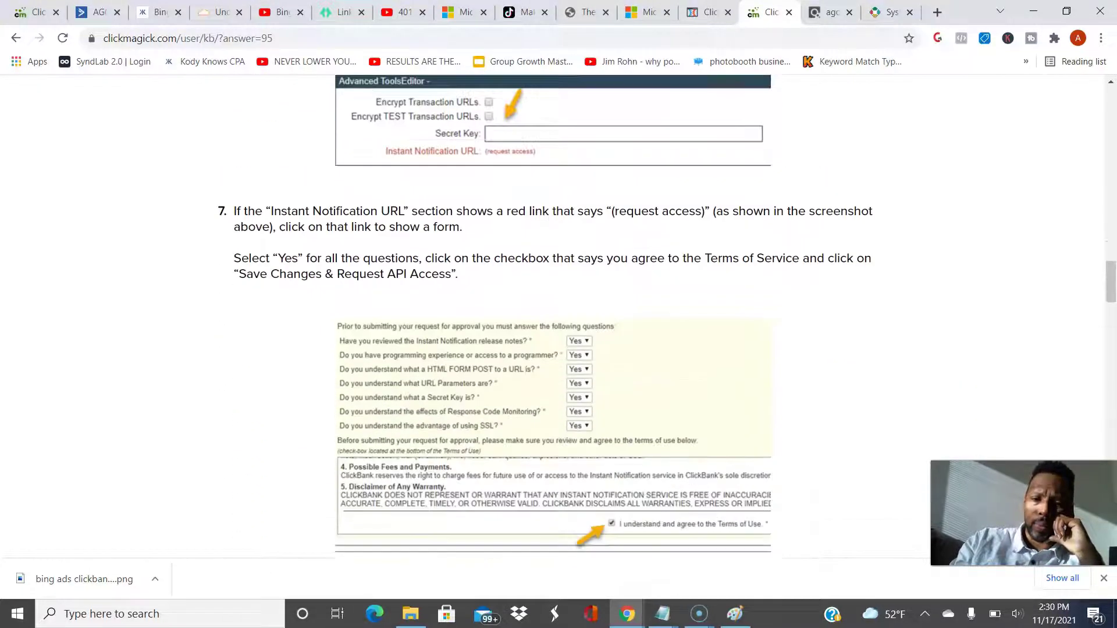
pyautogui.scroll(-8, 395, 465)
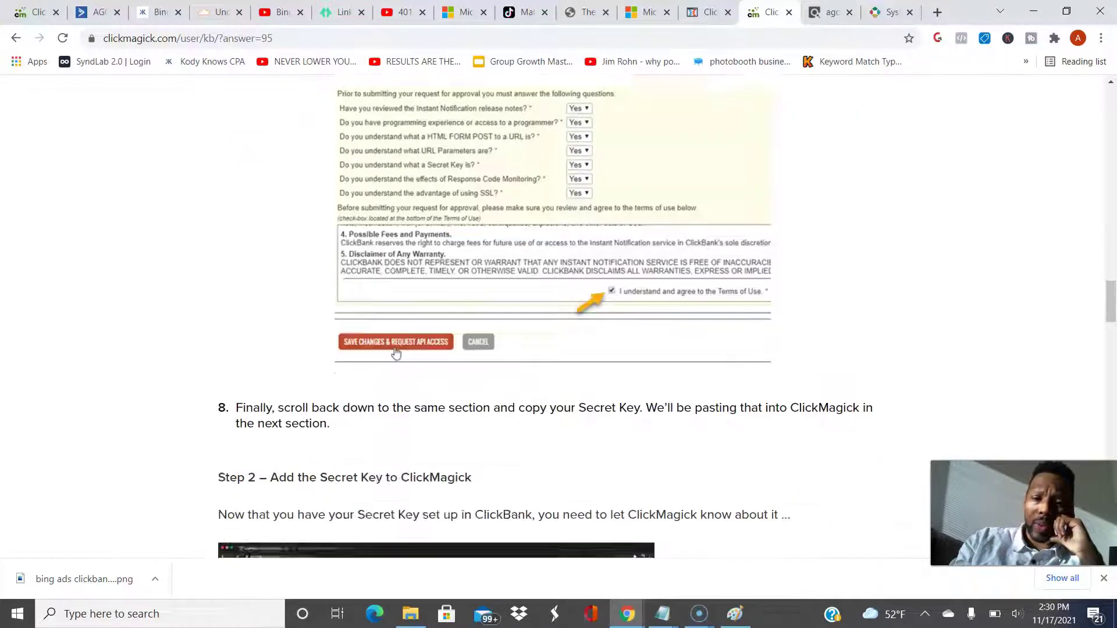
pyautogui.scroll(-20, 550, 308)
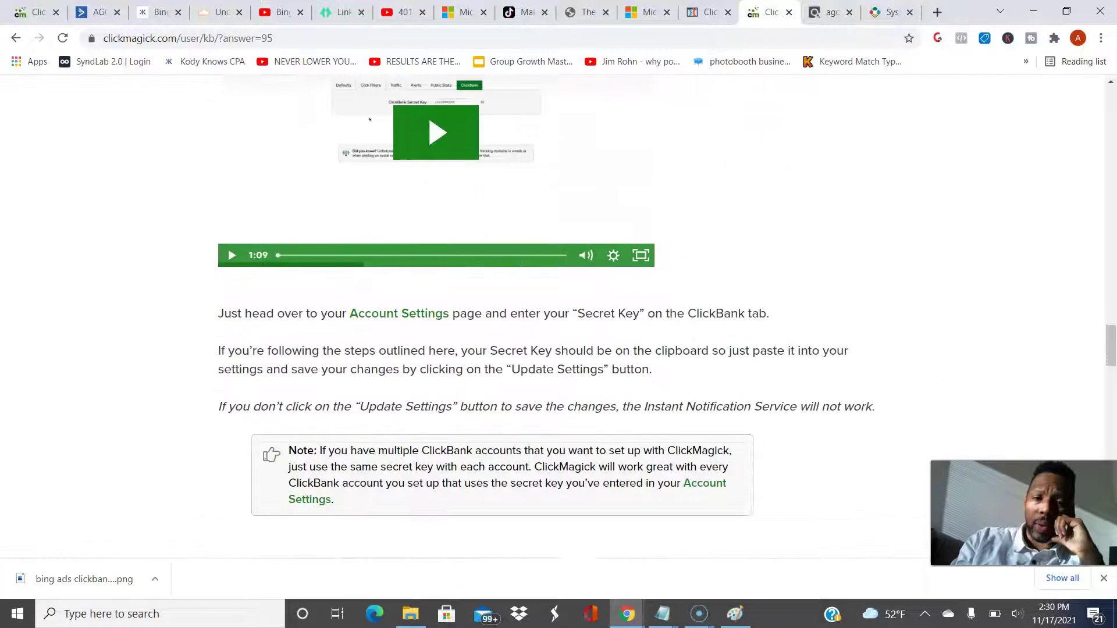
pyautogui.scroll(-10, 549, 314)
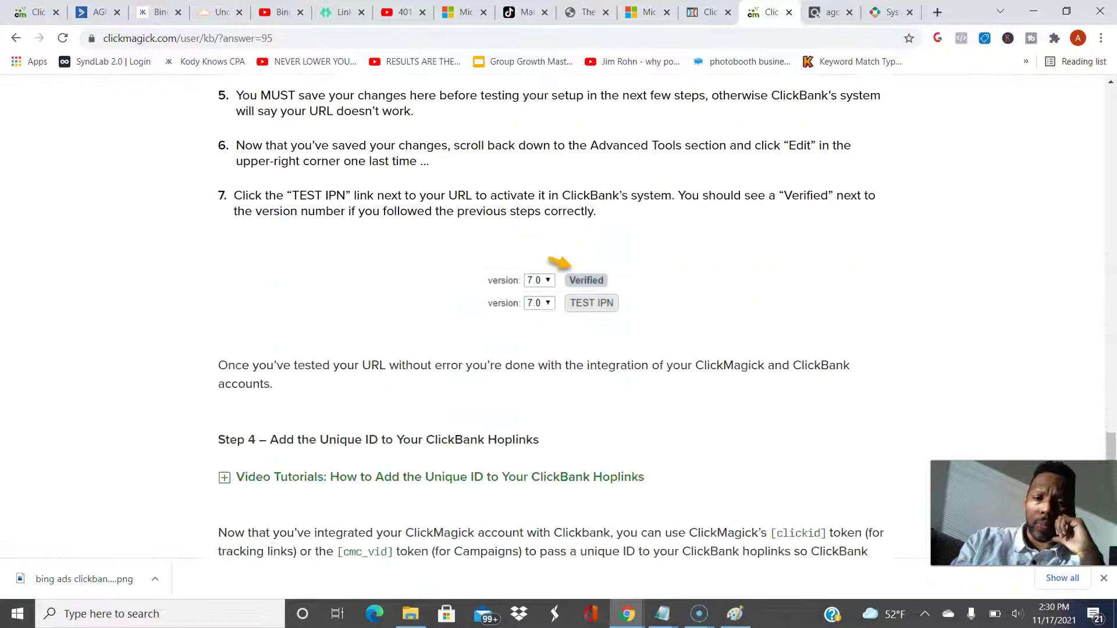
pyautogui.scroll(20, 550, 314)
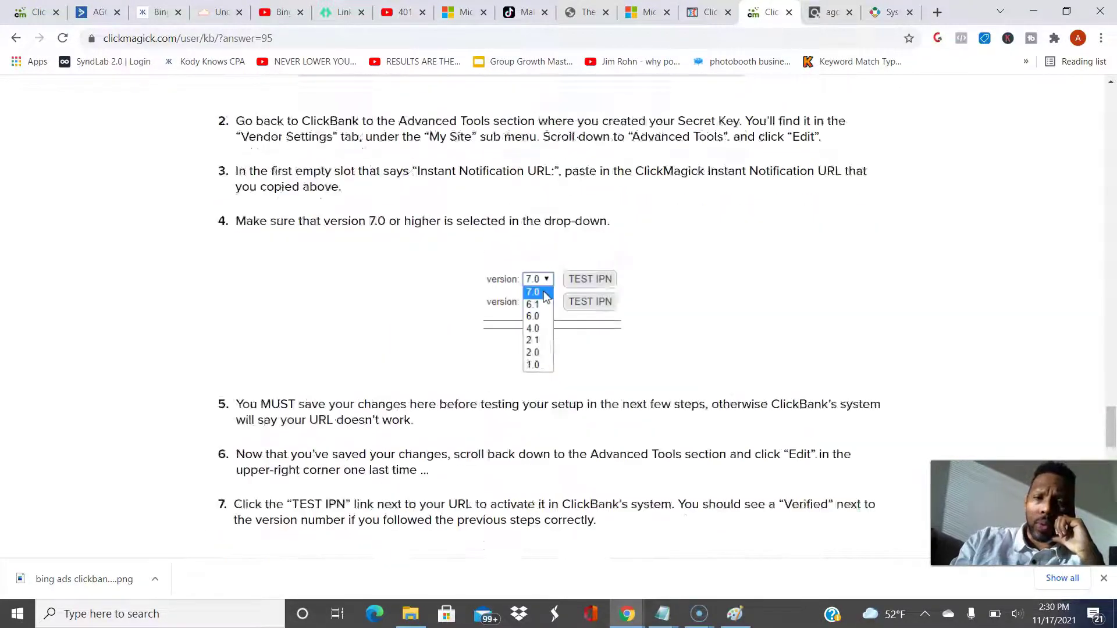
pyautogui.scroll(20, 550, 315)
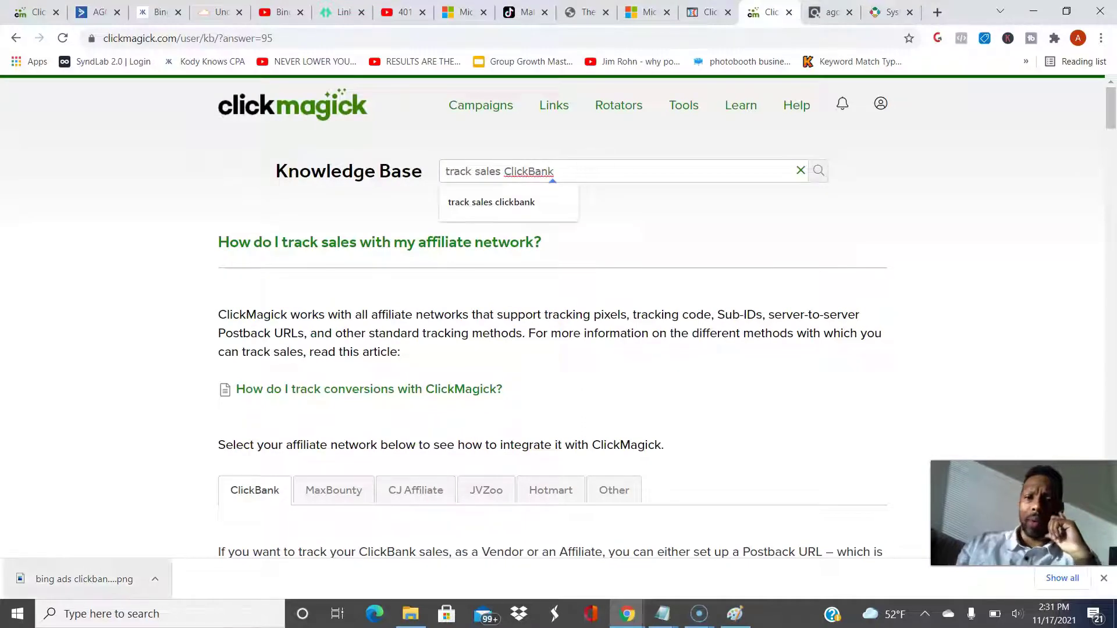
# Search again for "track sales ClickBank", open the article on tracking ClickBank order form impressions, and read its Tracking Links instructions
pyautogui.press('Return')
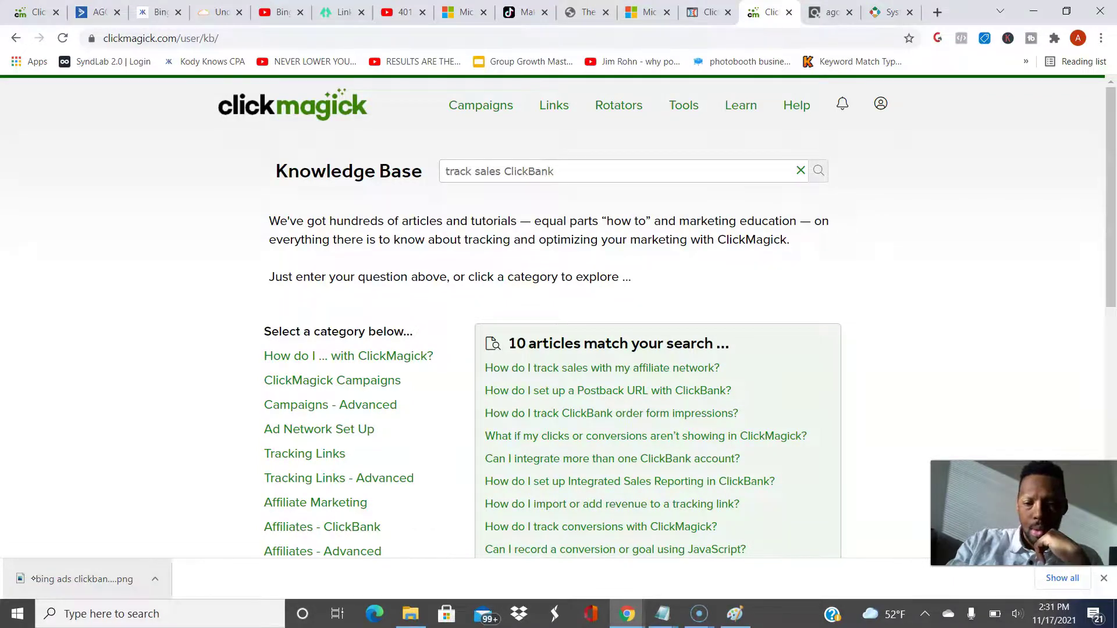
pyautogui.click(611, 413)
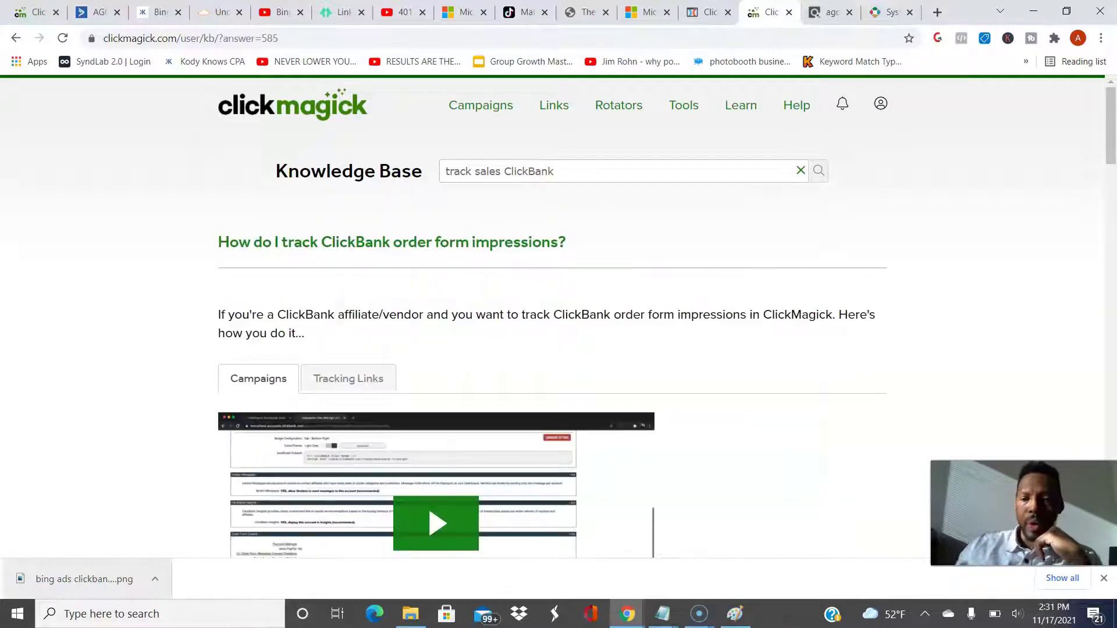
pyautogui.scroll(-4, 552, 316)
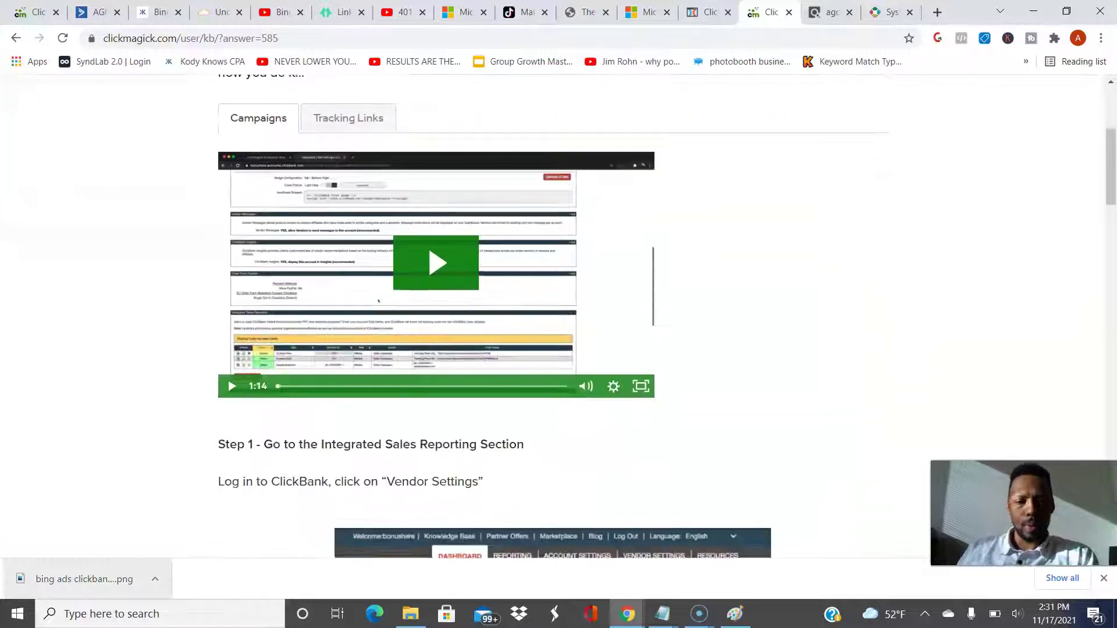
pyautogui.scroll(3, 552, 316)
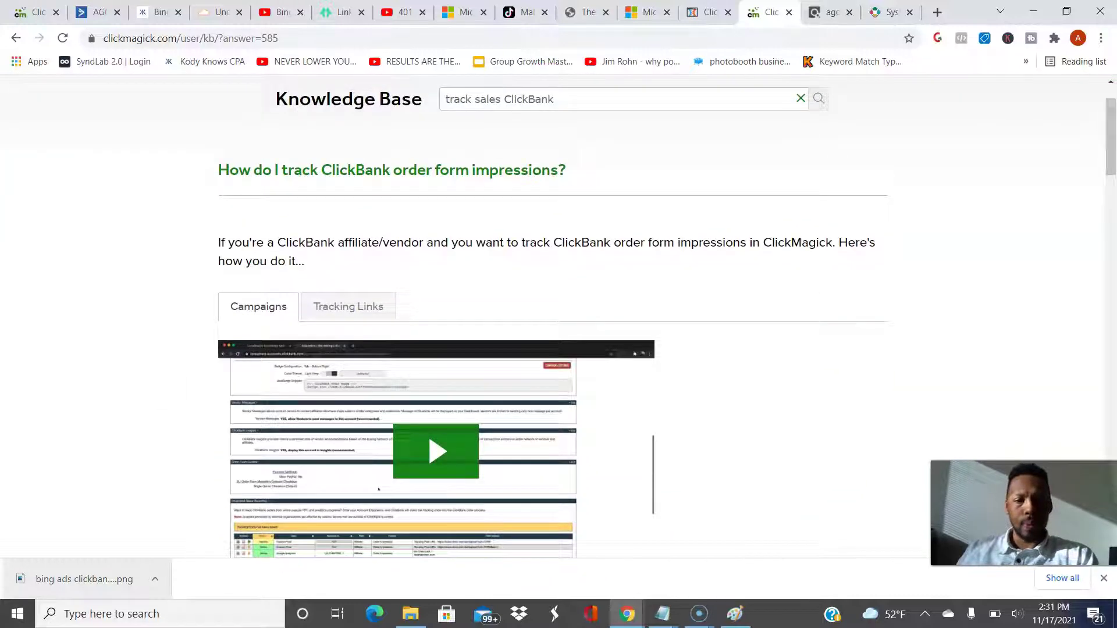
pyautogui.click(348, 303)
pyautogui.scroll(-10, 553, 316)
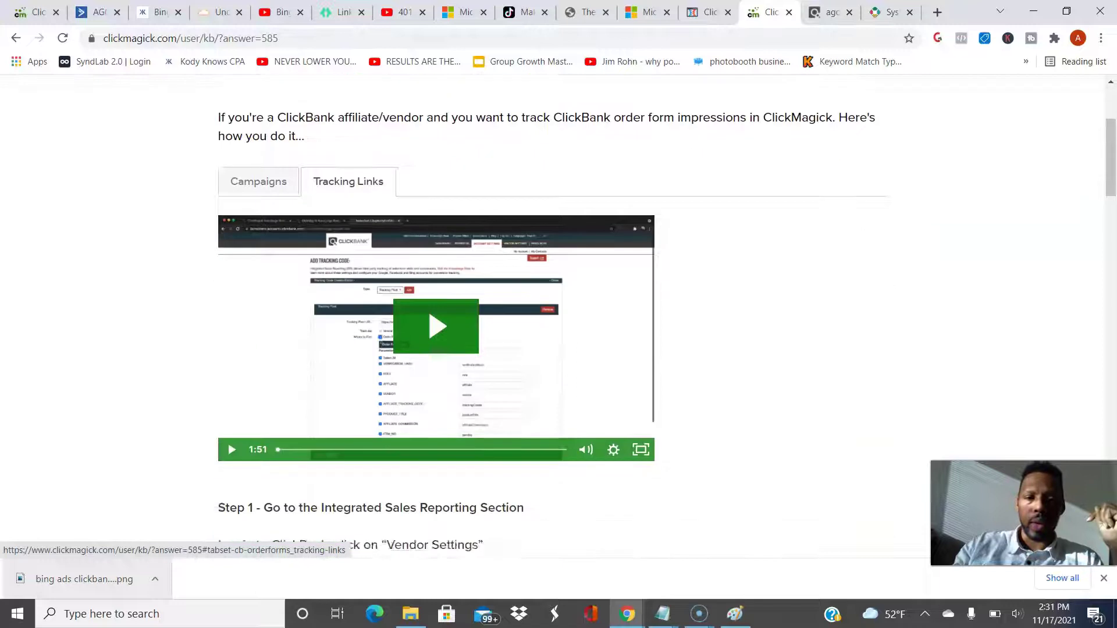
pyautogui.scroll(-10, 552, 316)
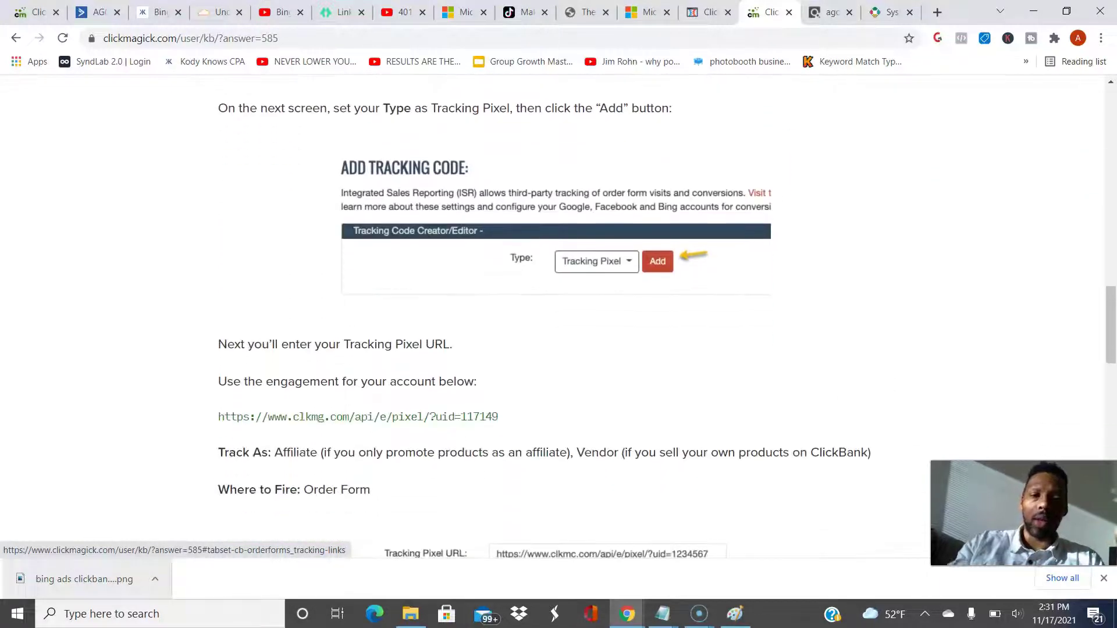
# Copy the account's tracking pixel URL from the order form impressions article
pyautogui.doubleClick(228, 417)
pyautogui.moveTo(257, 434); pyautogui.dragTo(507, 435)
pyautogui.hotkey('ctrl', 'c')
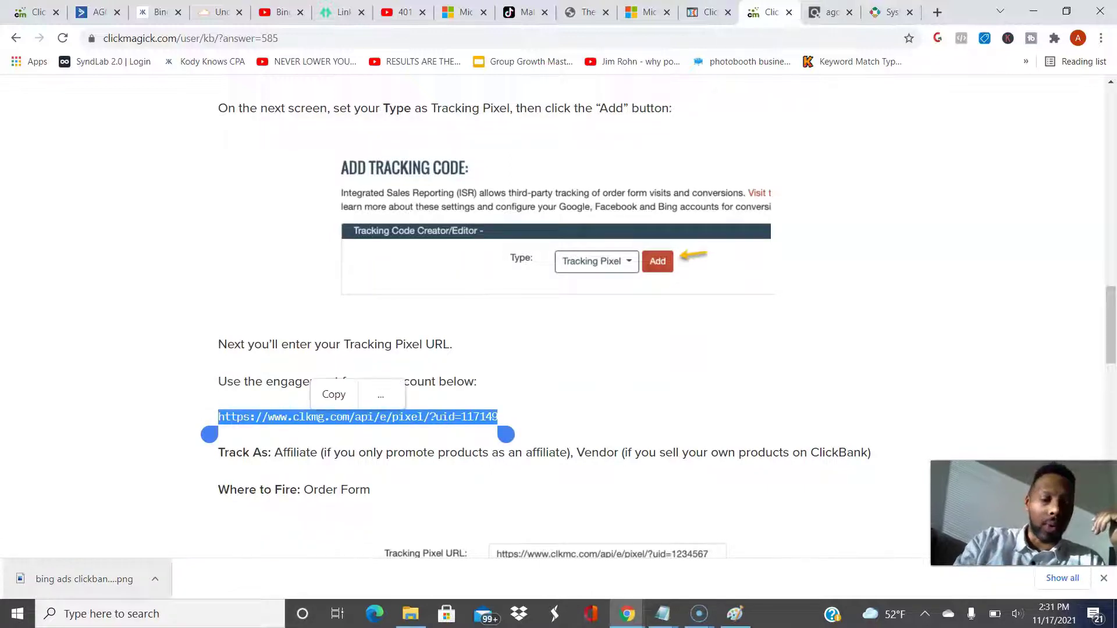
pyautogui.click(331, 391)
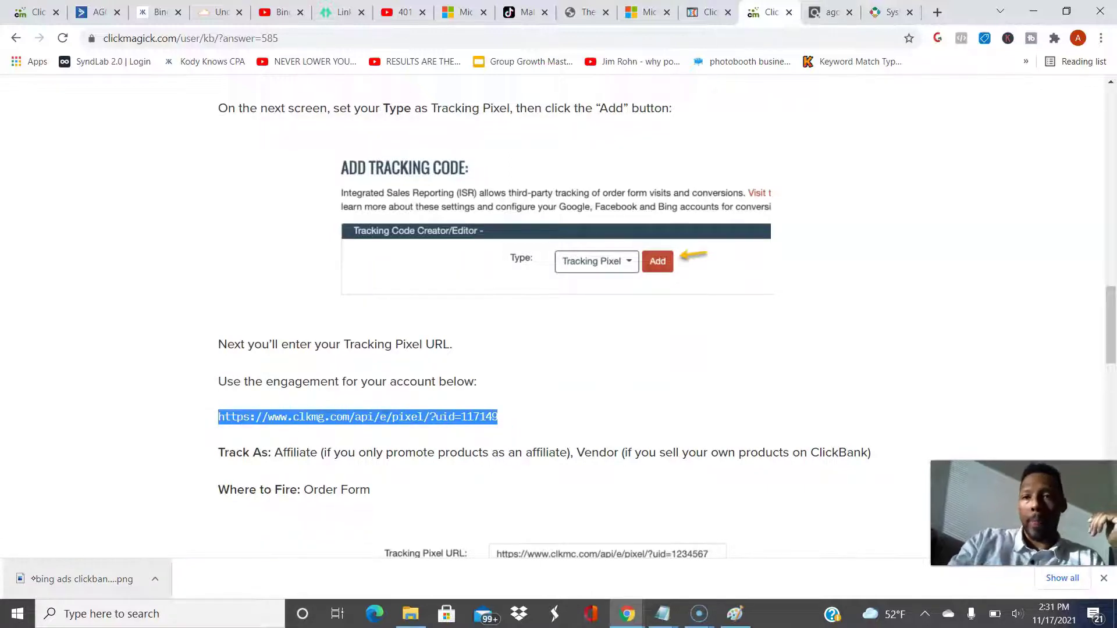
# Switch to ClickBank and add a new tracking code of type Tracking Pixel under Integrated Sales Reporting
pyautogui.hotkey('ctrl', 'Tab')
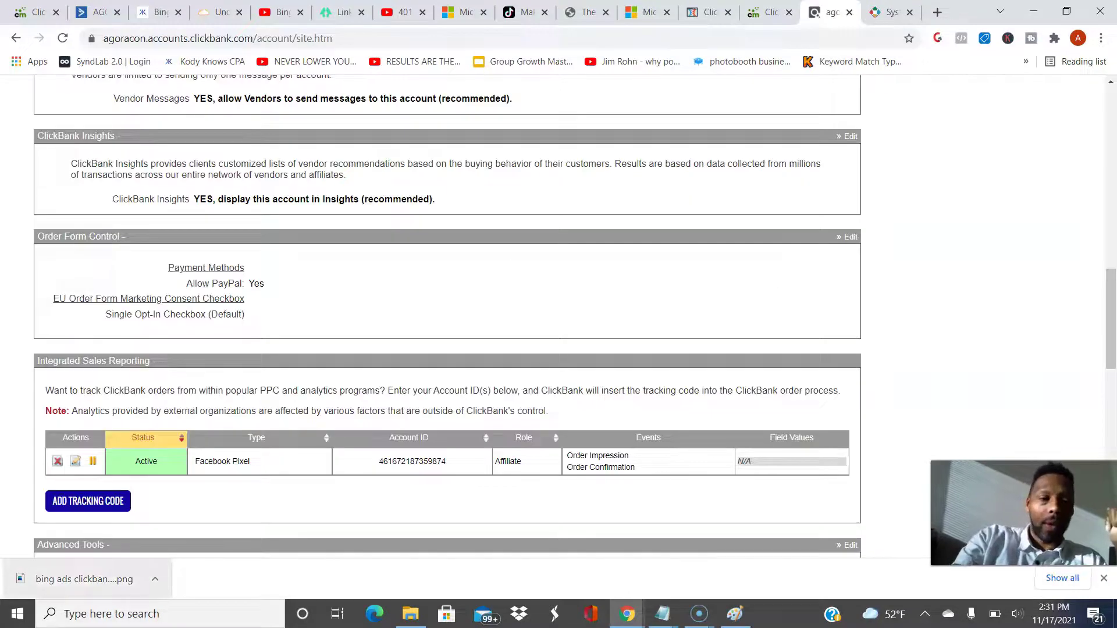
pyautogui.click(88, 501)
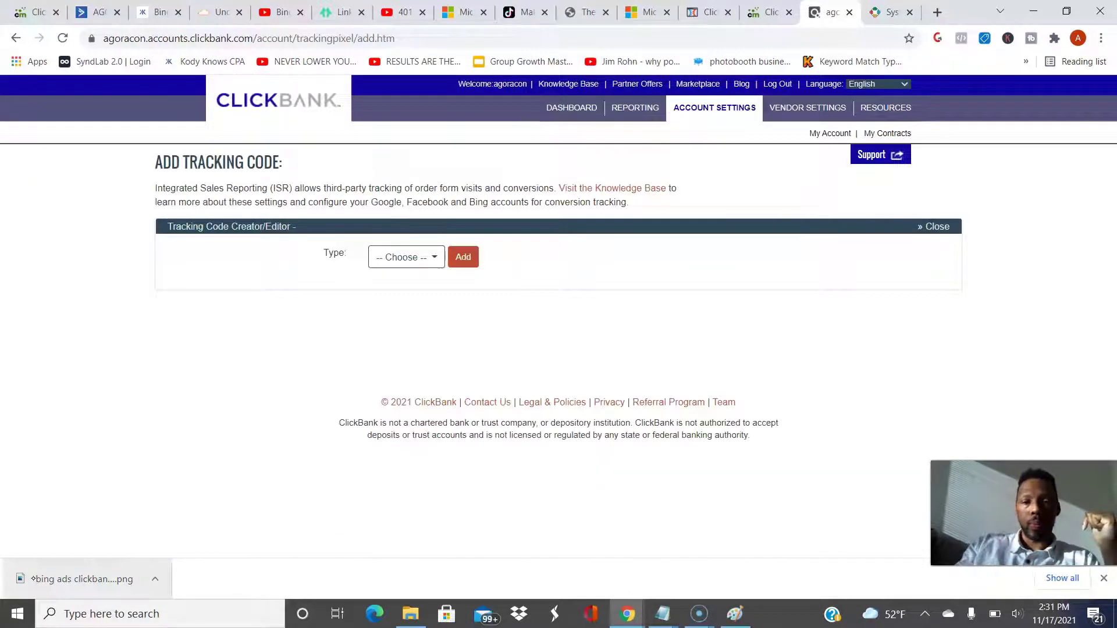
pyautogui.click(406, 256)
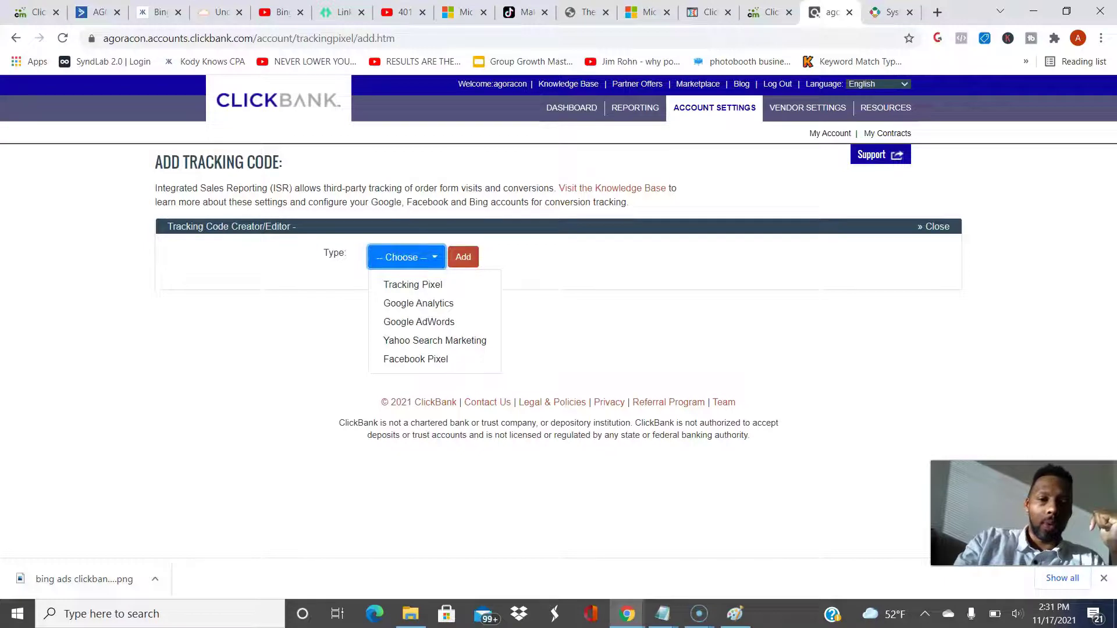
pyautogui.click(413, 285)
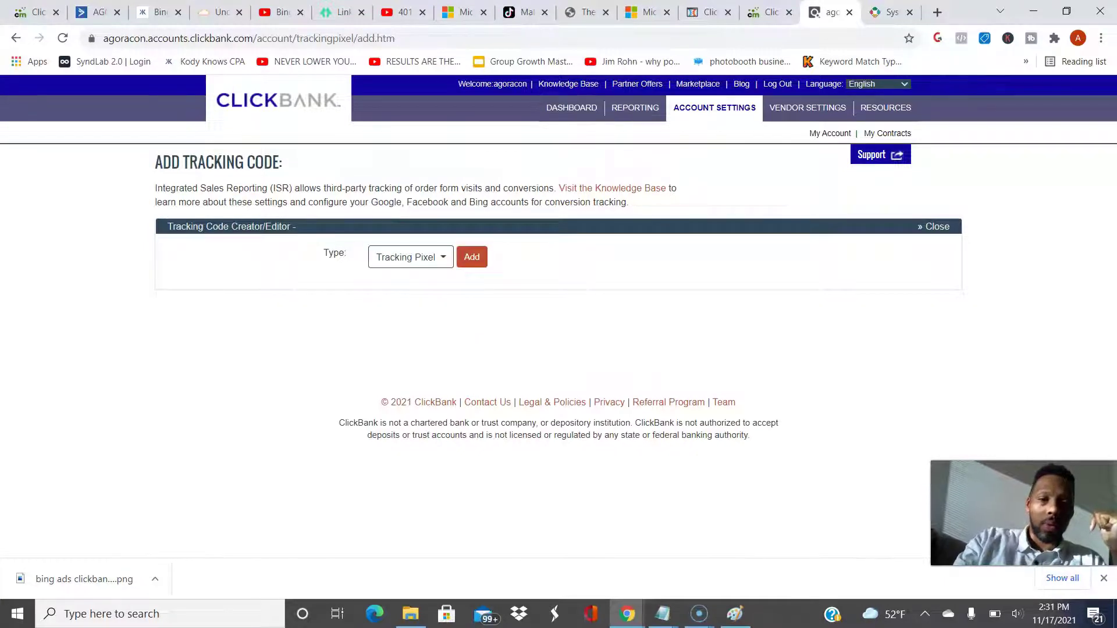
pyautogui.click(472, 256)
# Paste the copied tracking pixel URL, track as Affiliate, and set it to fire on the Order Form and Confirmation Page
pyautogui.click(384, 359)
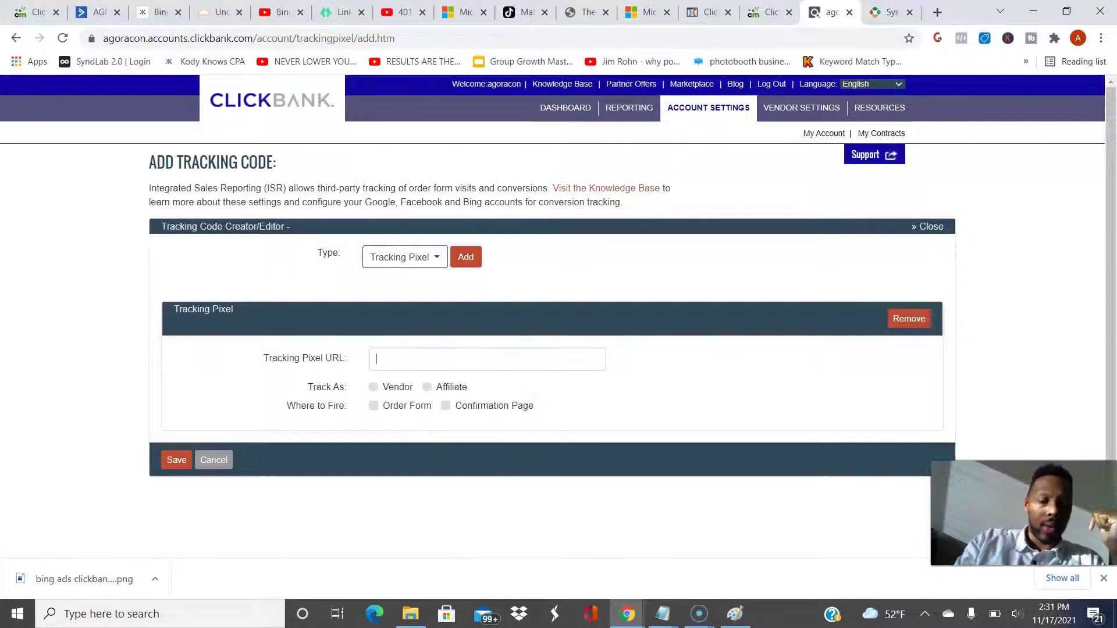
pyautogui.hotkey('ctrl', 'v')
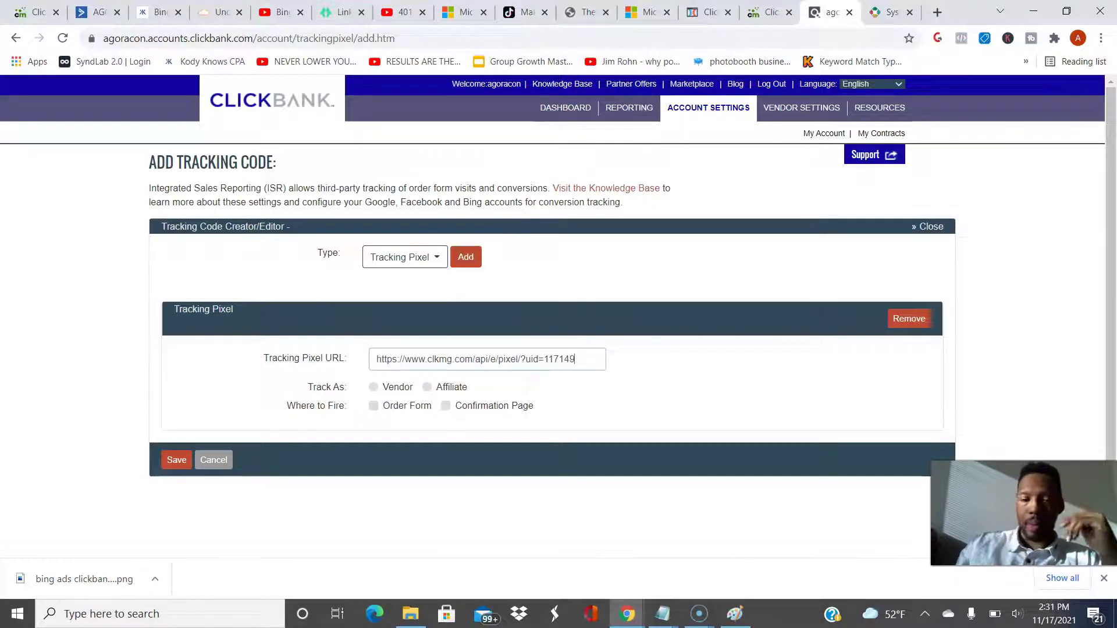
pyautogui.click(427, 387)
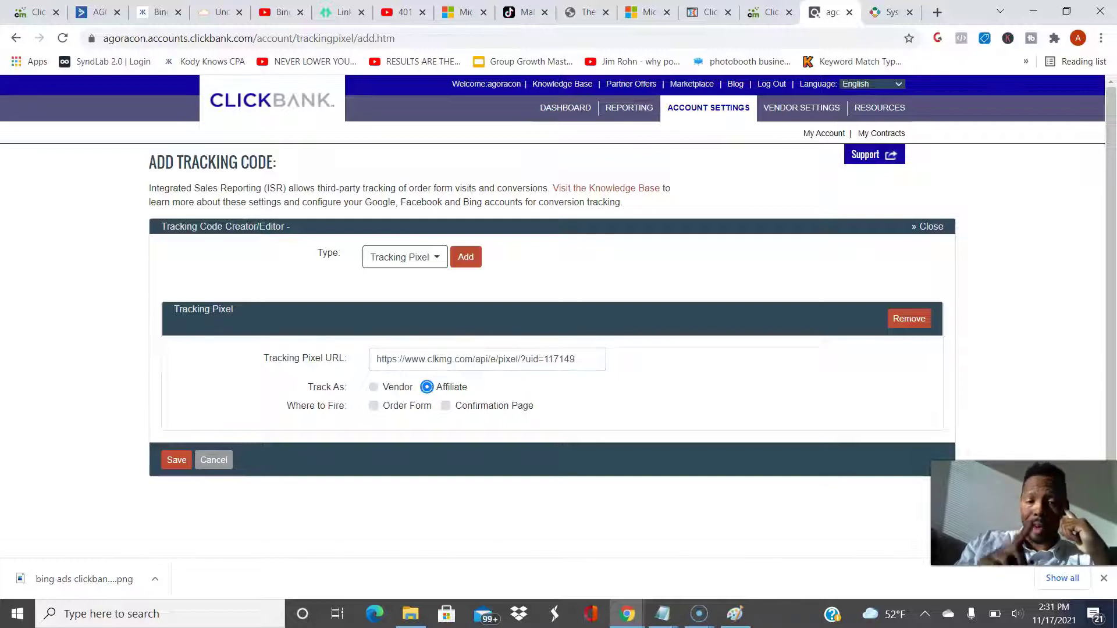
pyautogui.click(373, 406)
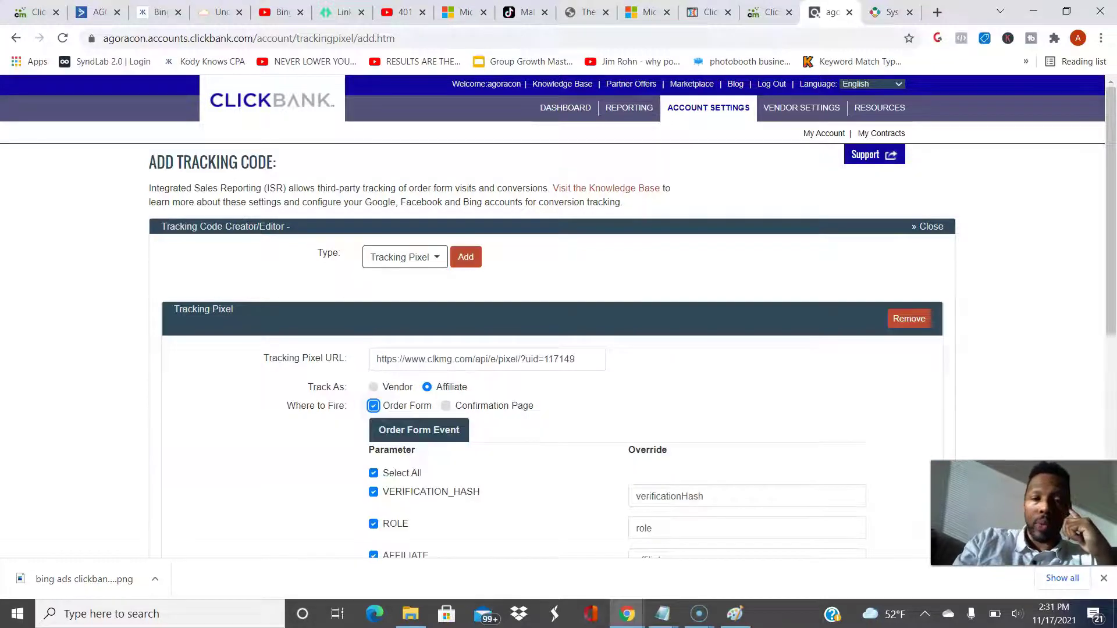
pyautogui.click(446, 406)
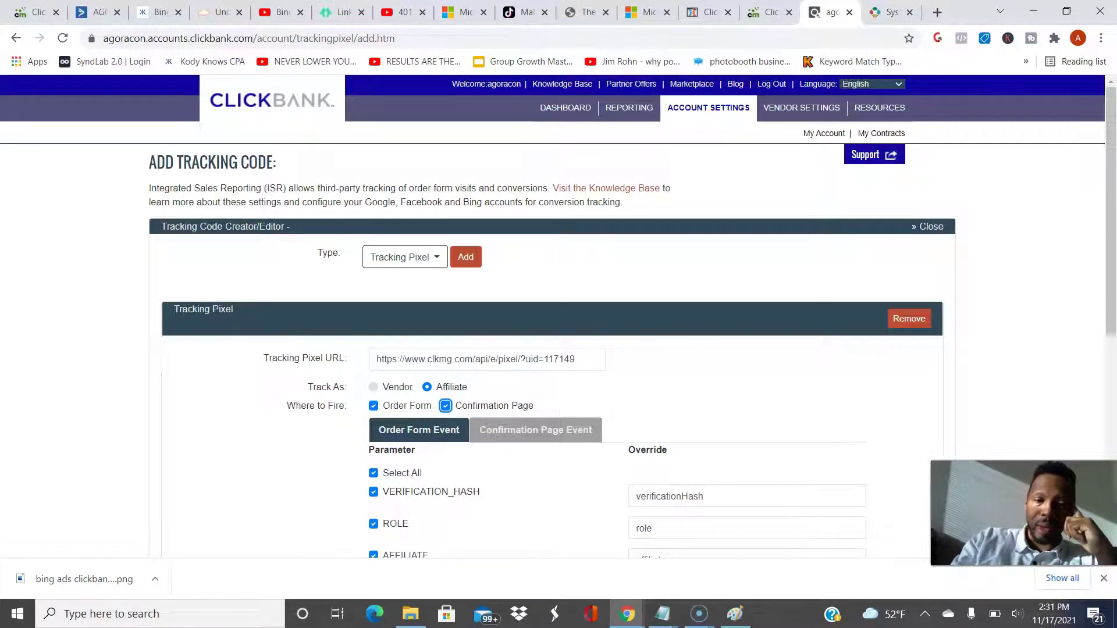
# Change the PRODUCT_TITLE parameter's override to "ref" for the Order Form Event of the tracking pixel
pyautogui.scroll(-3, 558, 314)
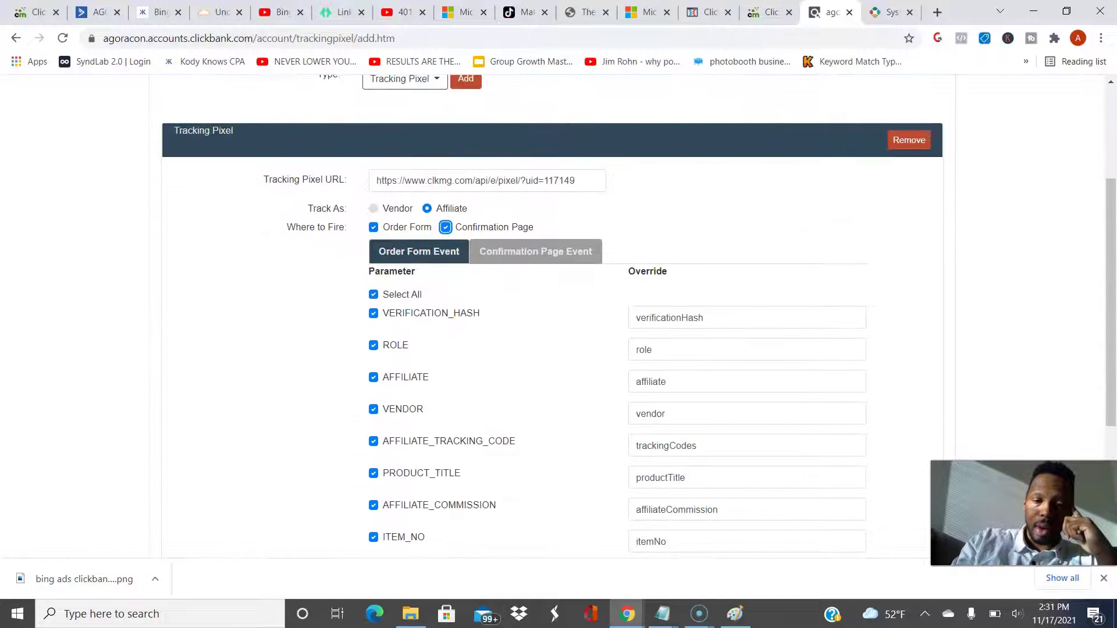
pyautogui.scroll(-1, 684, 448)
pyautogui.click(684, 439)
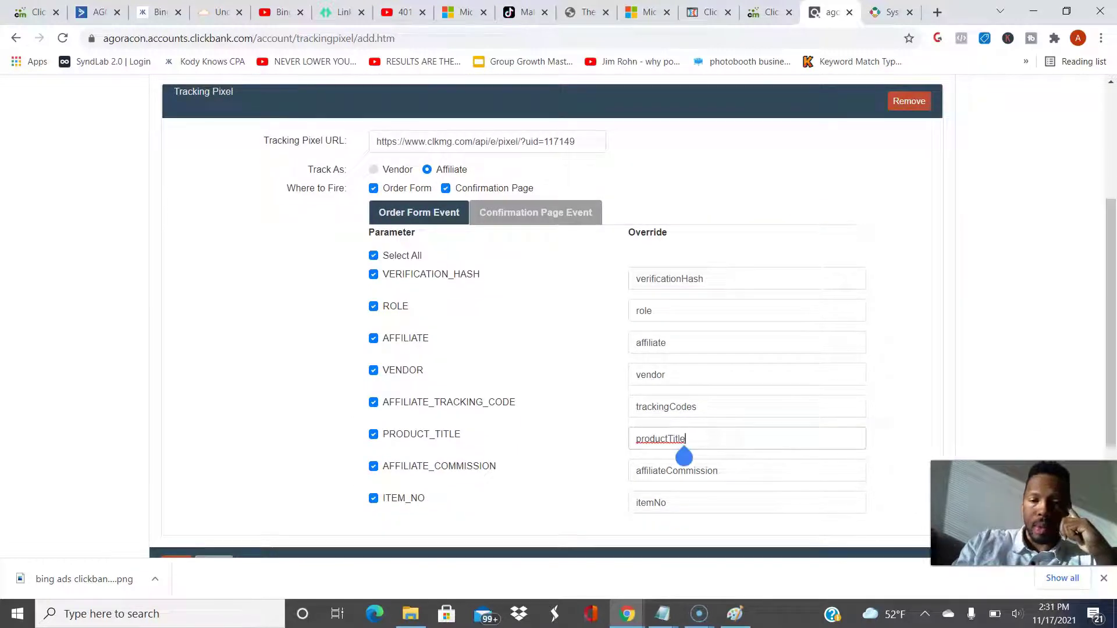
pyautogui.press('BackSpace')
pyautogui.press('BackSpace')
pyautogui.press('BackSpace')
pyautogui.press('BackSpace')
pyautogui.press('BackSpace')
pyautogui.press('BackSpace')
pyautogui.press('BackSpace')
pyautogui.press('BackSpace')
pyautogui.press('BackSpace')
pyautogui.press('BackSpace')
pyautogui.press('BackSpace')
pyautogui.press('BackSpace')
pyautogui.write('ref')
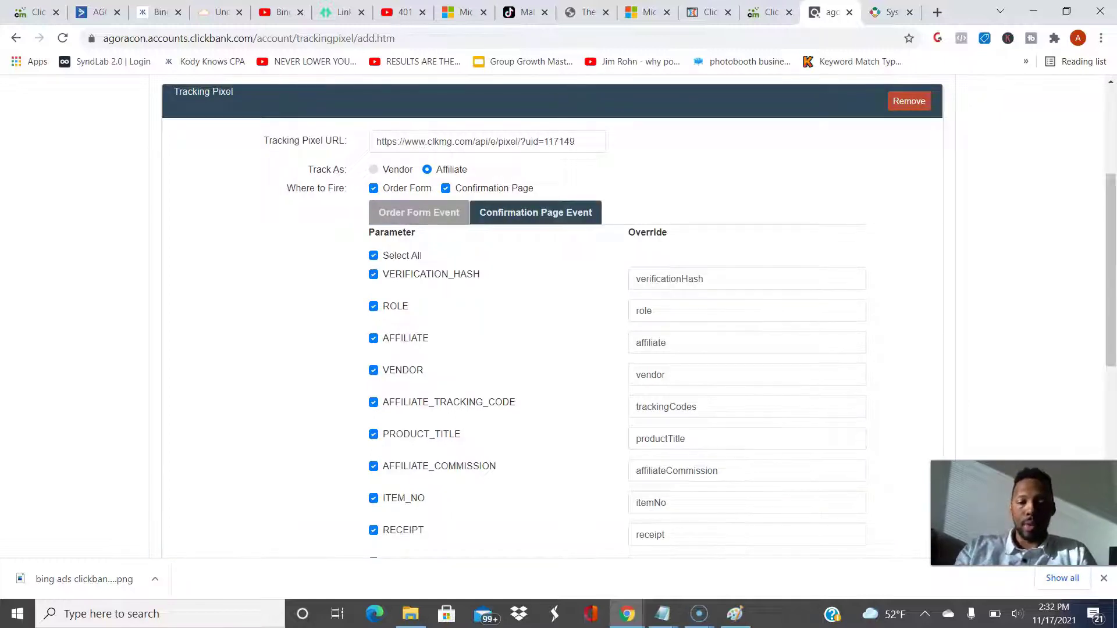
# Set the PRODUCT_TITLE override to "ref" for the Confirmation Page Event as well
pyautogui.click(684, 445)
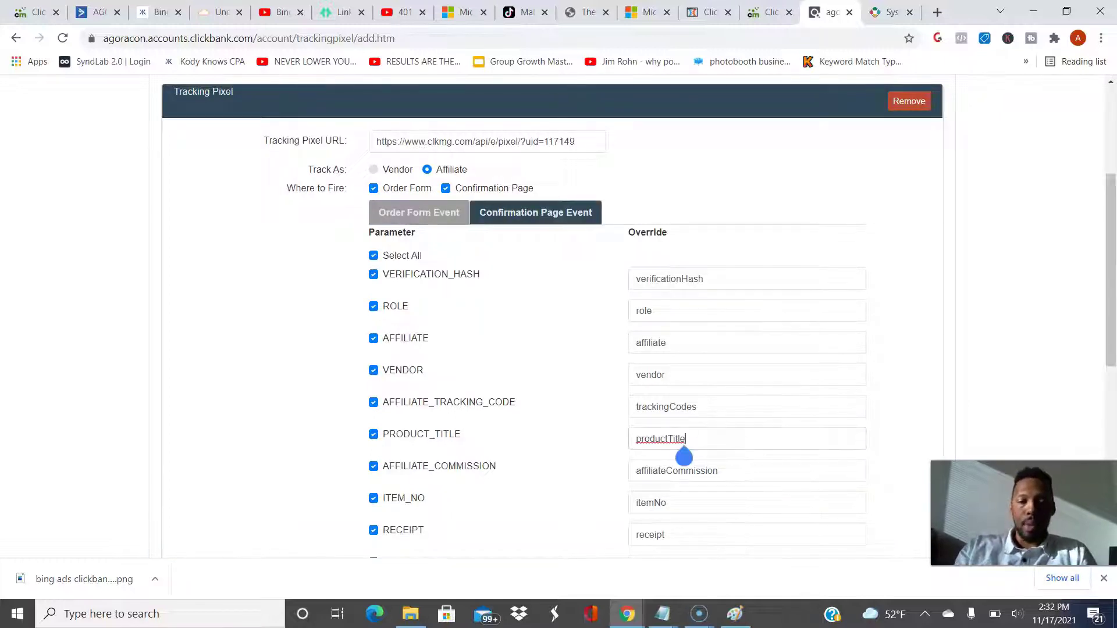
pyautogui.press('BackSpace')
pyautogui.press('BackSpace')
pyautogui.press('BackSpace')
pyautogui.press('BackSpace')
pyautogui.press('BackSpace')
pyautogui.press('BackSpace')
pyautogui.press('BackSpace')
pyautogui.press('BackSpace')
pyautogui.press('BackSpace')
pyautogui.press('BackSpace')
pyautogui.press('BackSpace')
pyautogui.press('BackSpace')
pyautogui.write('ref')
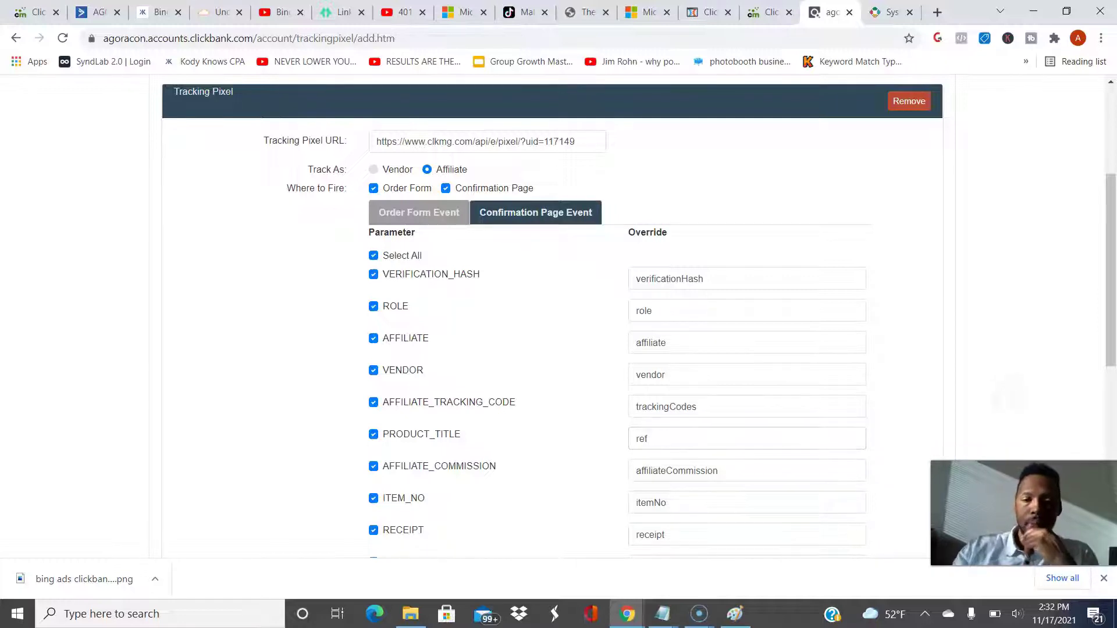
# Save the new tracking pixel code with all its parameters selected
pyautogui.scroll(-4, 558, 314)
pyautogui.scroll(-4, 559, 314)
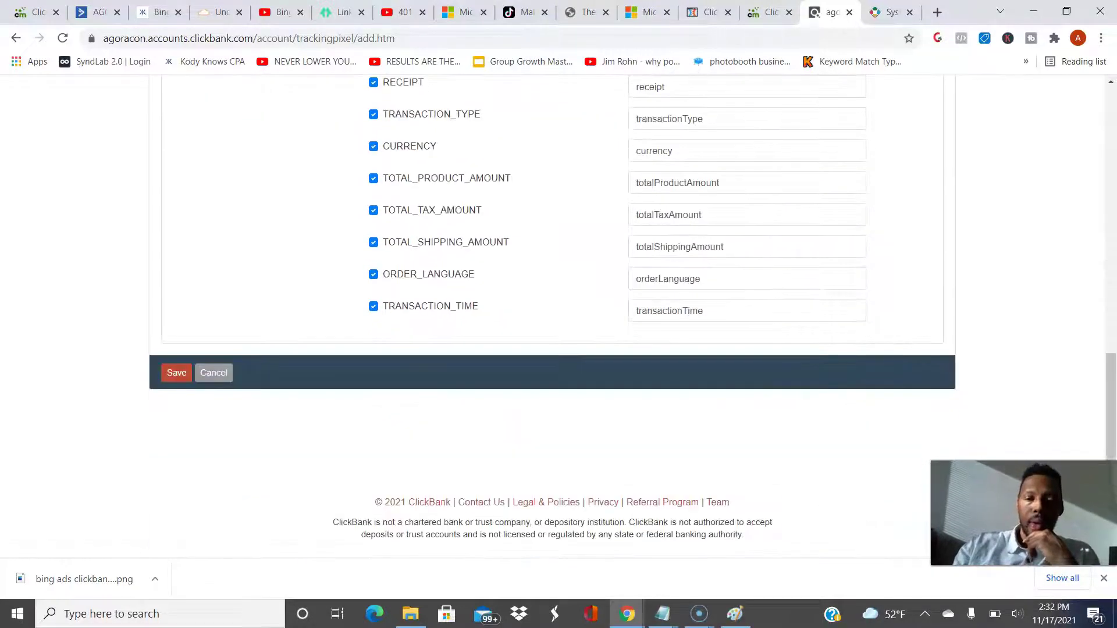
pyautogui.click(176, 373)
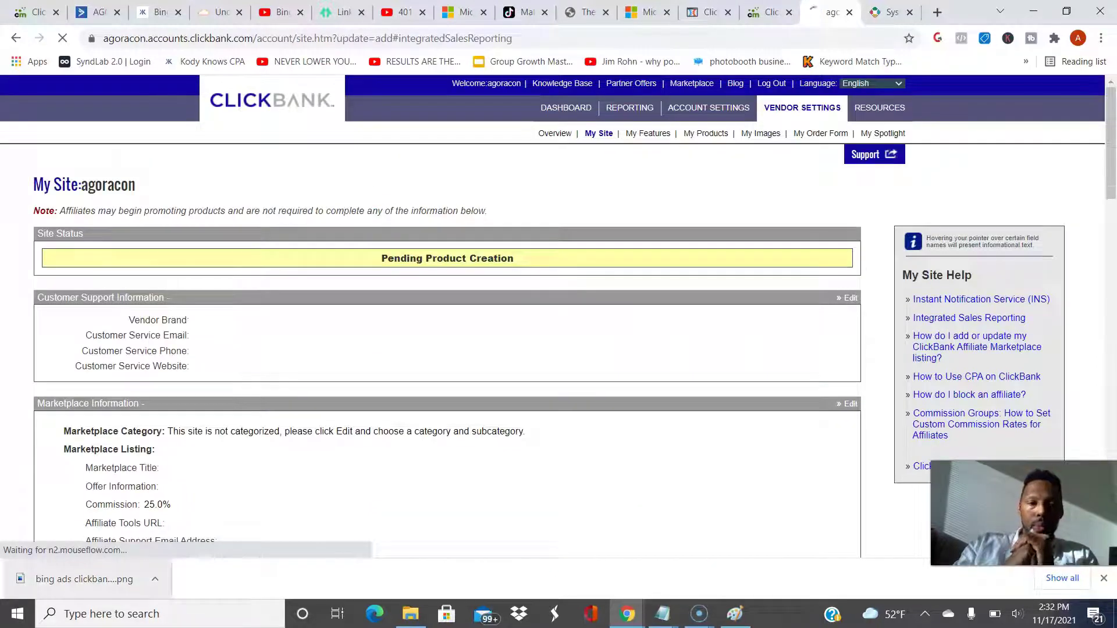
# Activate the newly added Custom Pixel in the Integrated Sales Reporting list
pyautogui.scroll(-4, 558, 335)
pyautogui.scroll(-12, 558, 314)
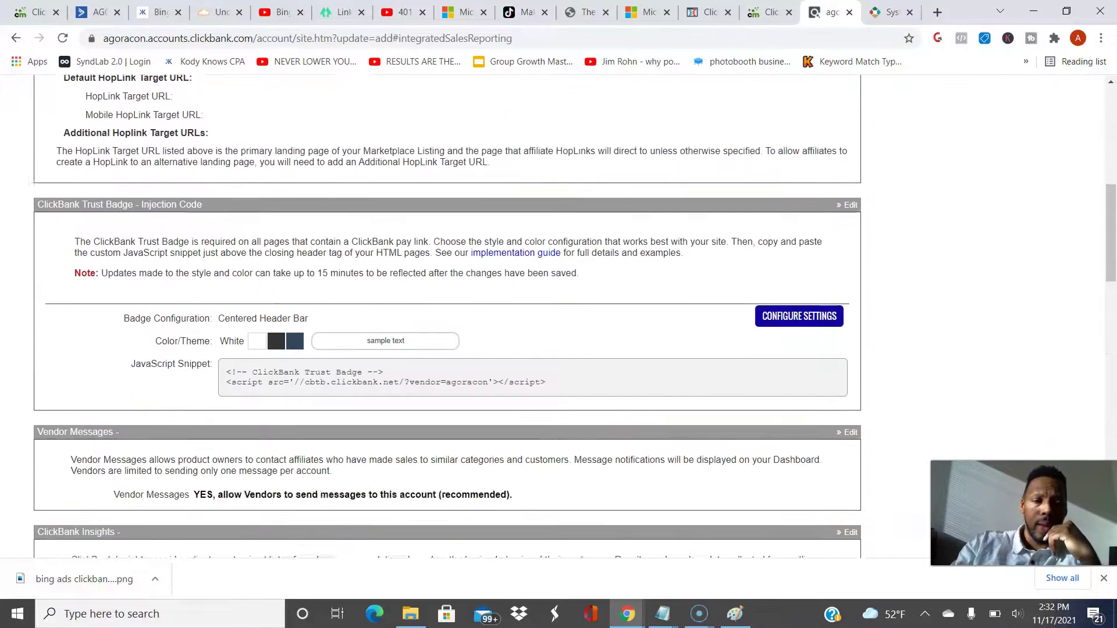
pyautogui.scroll(-1, 559, 314)
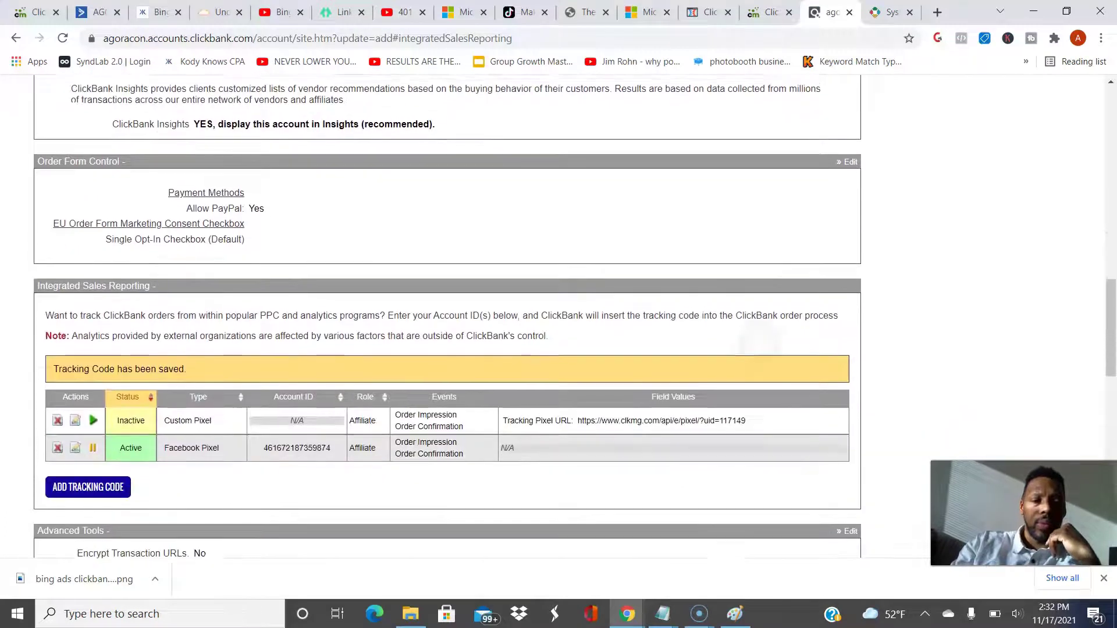
pyautogui.scroll(1, 558, 314)
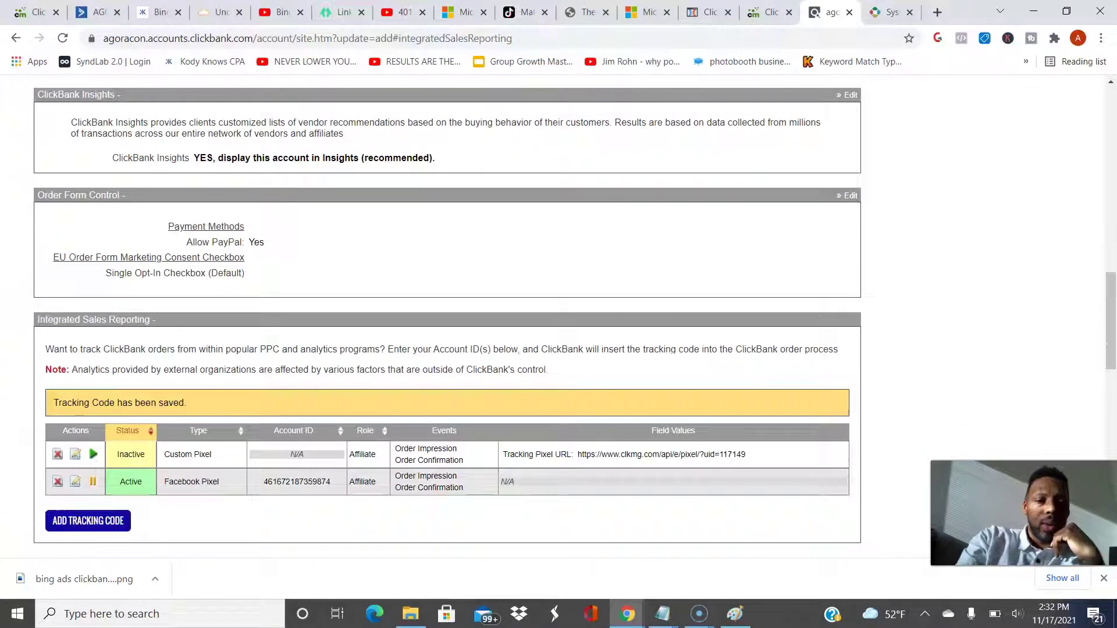
pyautogui.click(93, 454)
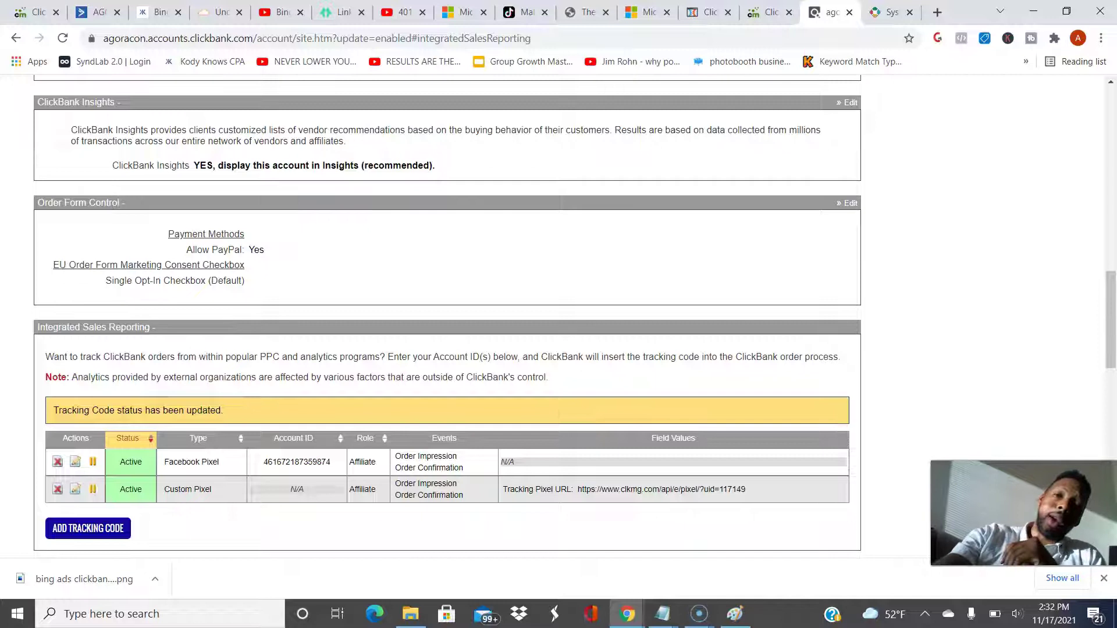
# Switch back to ClickMagick, leave the Knowledge Base article and open the Tracking Links list
pyautogui.hotkey('ctrl', 'shift', 'Tab')
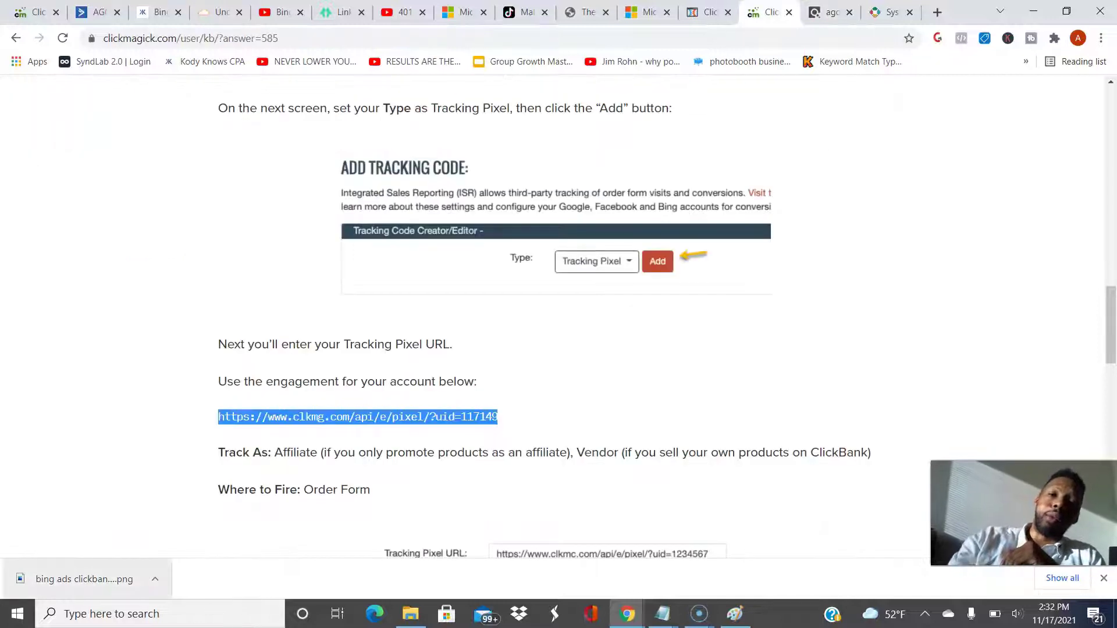
pyautogui.scroll(20, 558, 314)
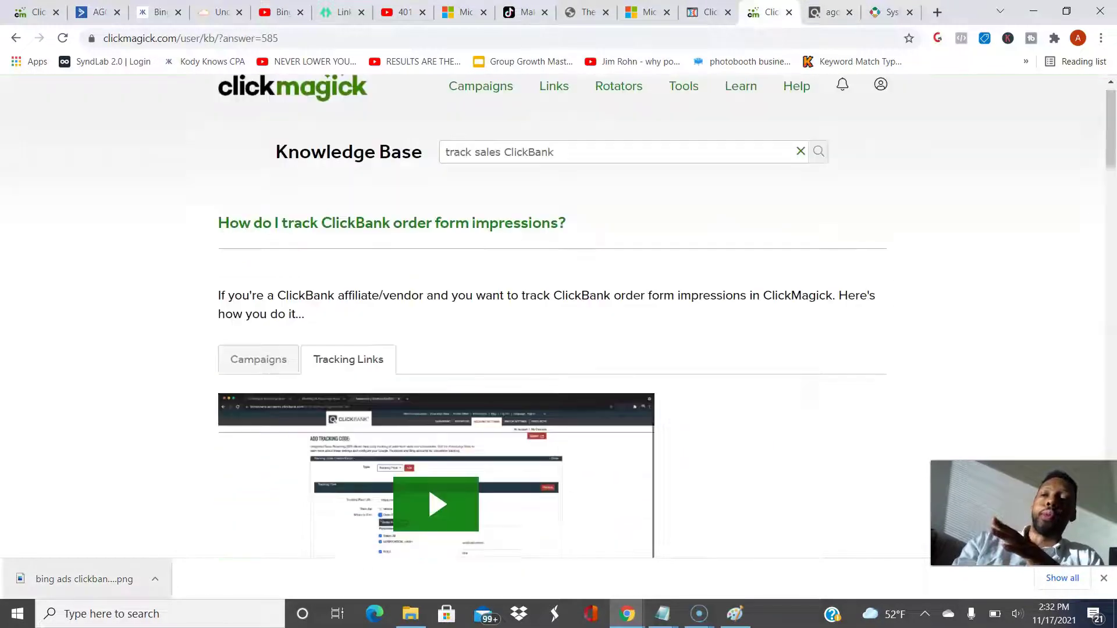
pyautogui.scroll(2, 558, 315)
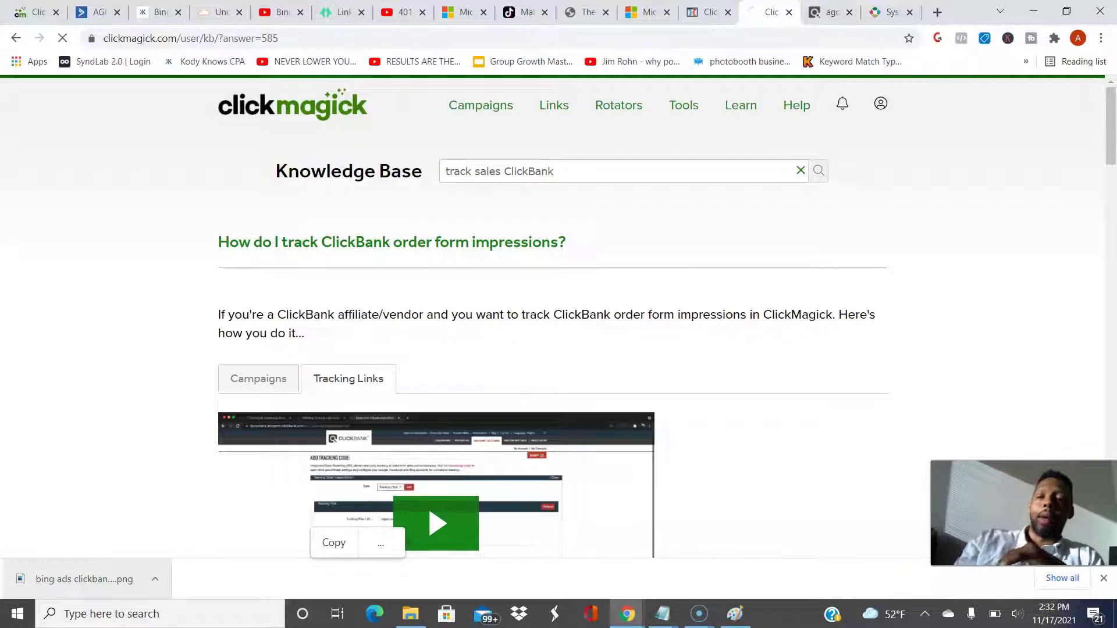
pyautogui.hotkey('alt', 'Left')
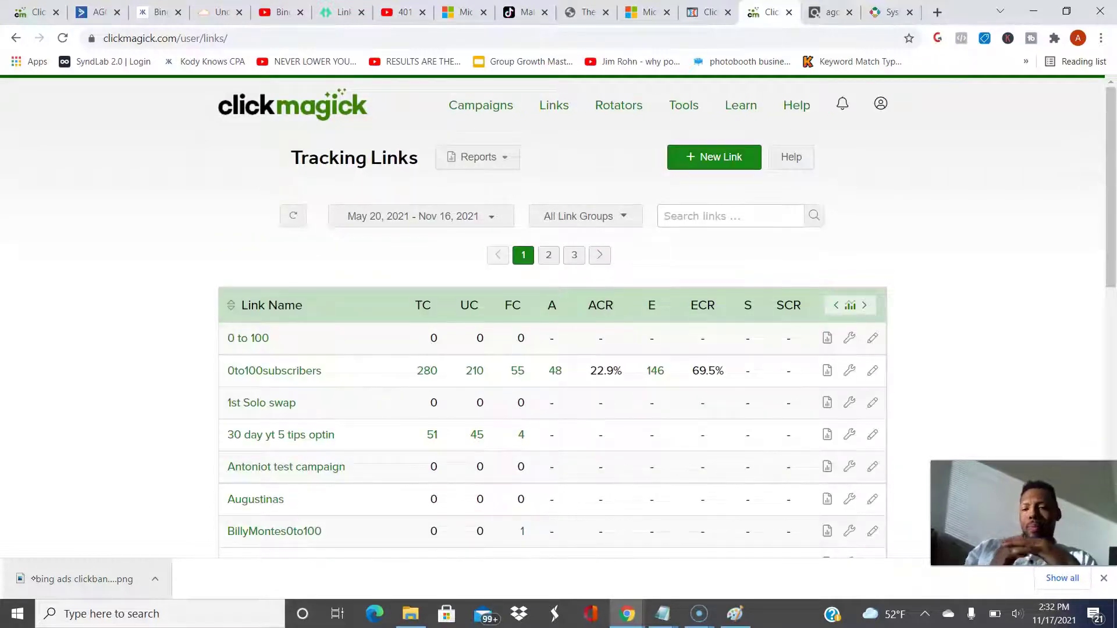